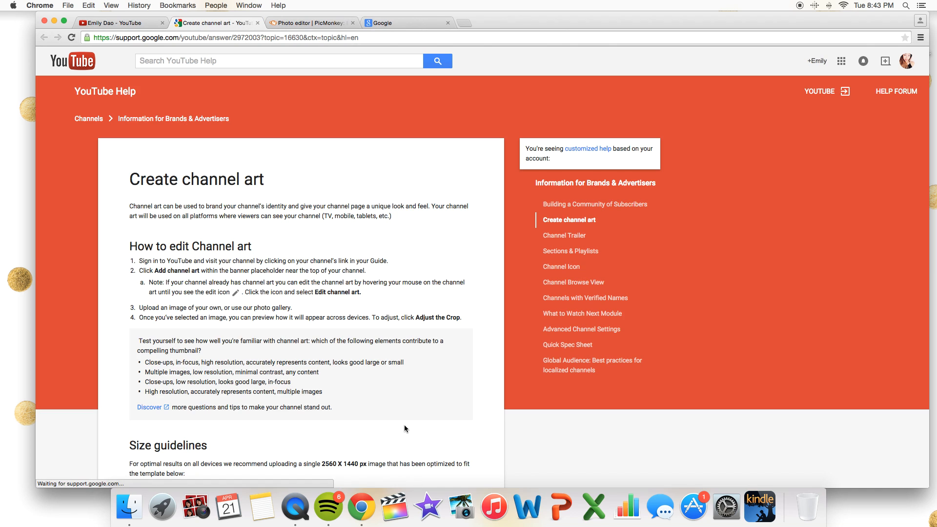
# - Download the Channel Art Templates archive offered under the size guidelines of the Create channel art help page
pyautogui.scroll(-10, 107, 254)
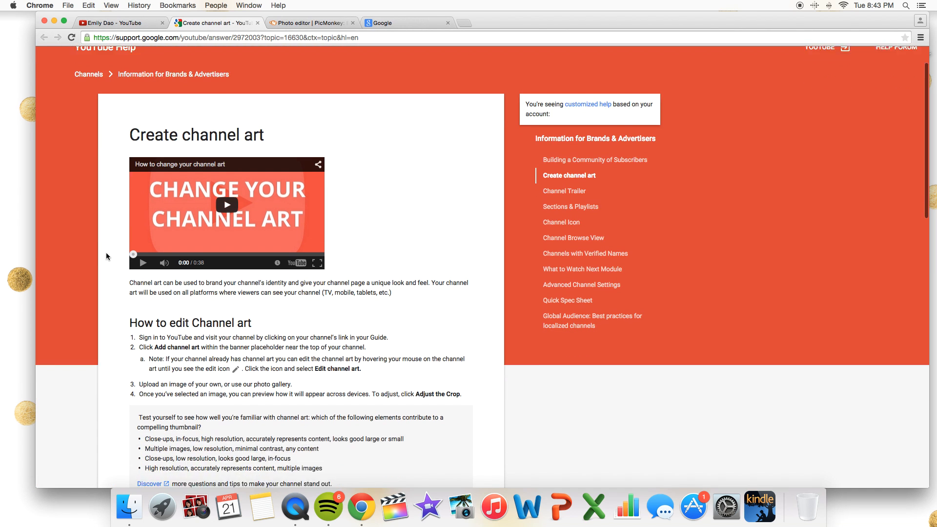
pyautogui.scroll(-7, 106, 252)
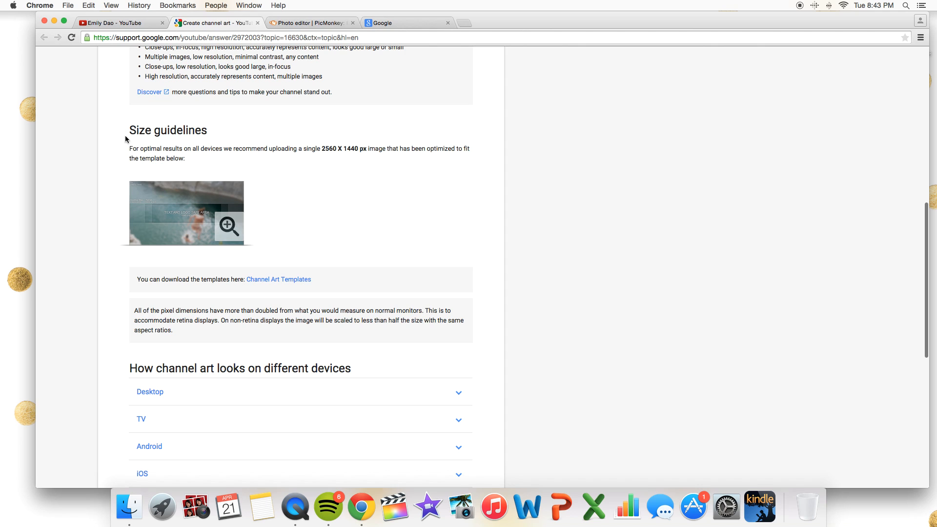
pyautogui.moveTo(125, 139); pyautogui.dragTo(187, 135)
pyautogui.click(370, 241)
pyautogui.moveTo(245, 272); pyautogui.dragTo(312, 281)
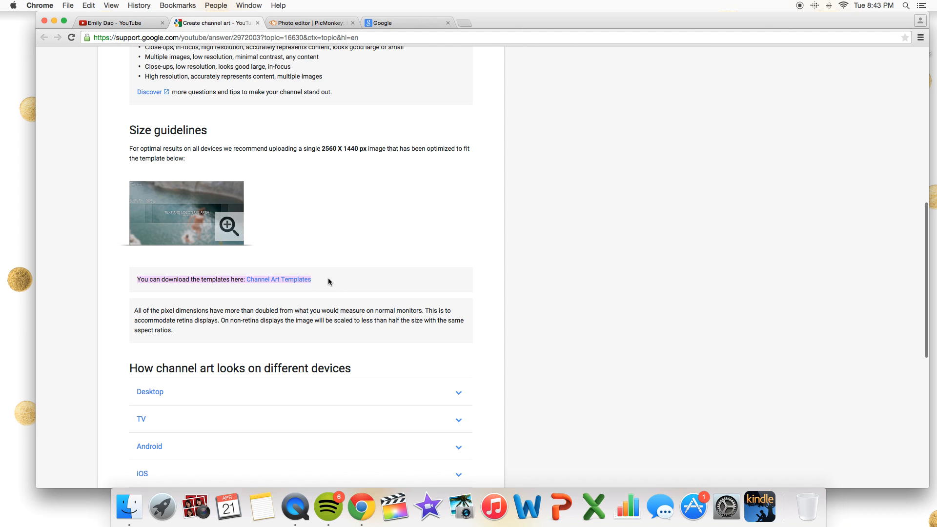
pyautogui.click(328, 282)
pyautogui.click(293, 281)
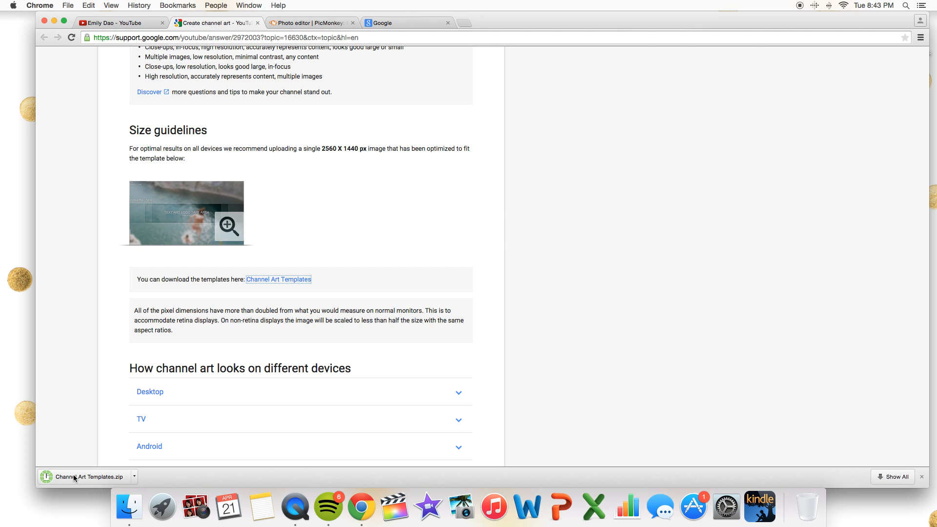
# - Unpack Channel Art Templates.zip and move Channel Art Template (Fireworks).png from the extracted folder to the desktop
pyautogui.click(74, 478)
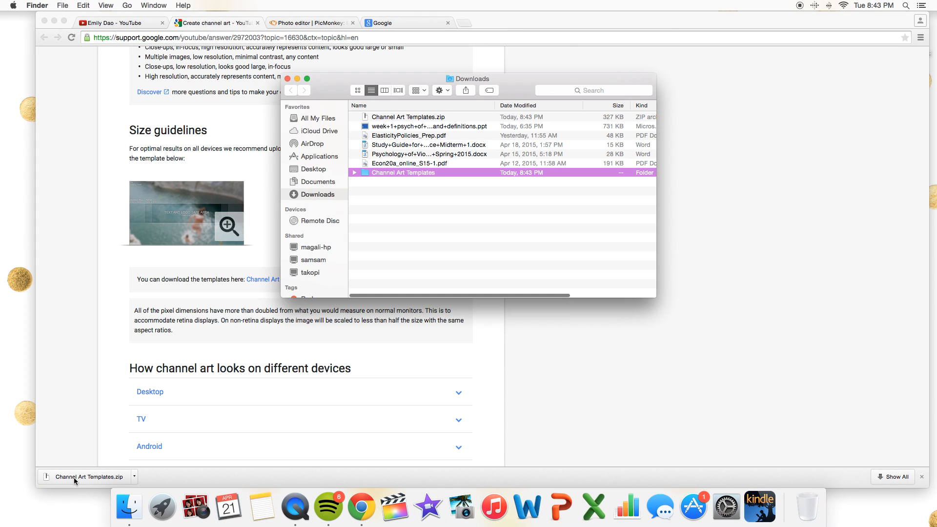
pyautogui.click(354, 172)
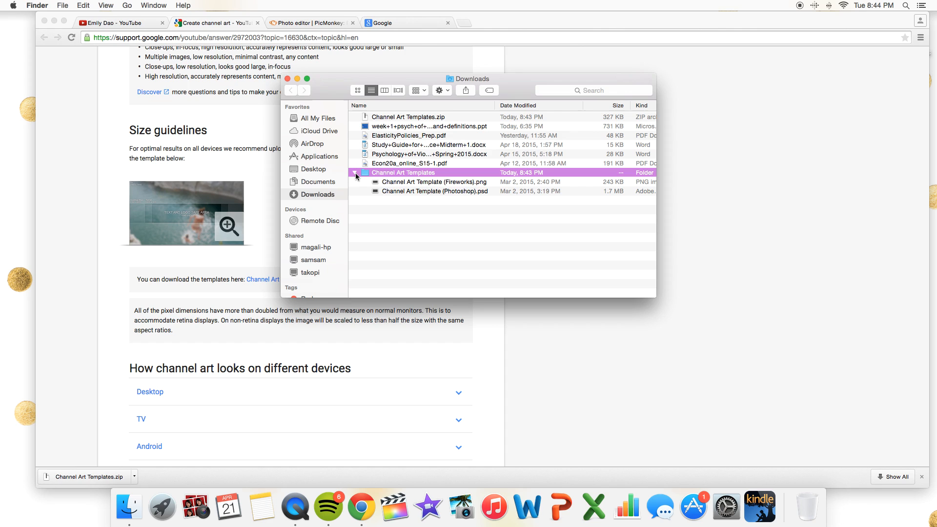
pyautogui.click(405, 182)
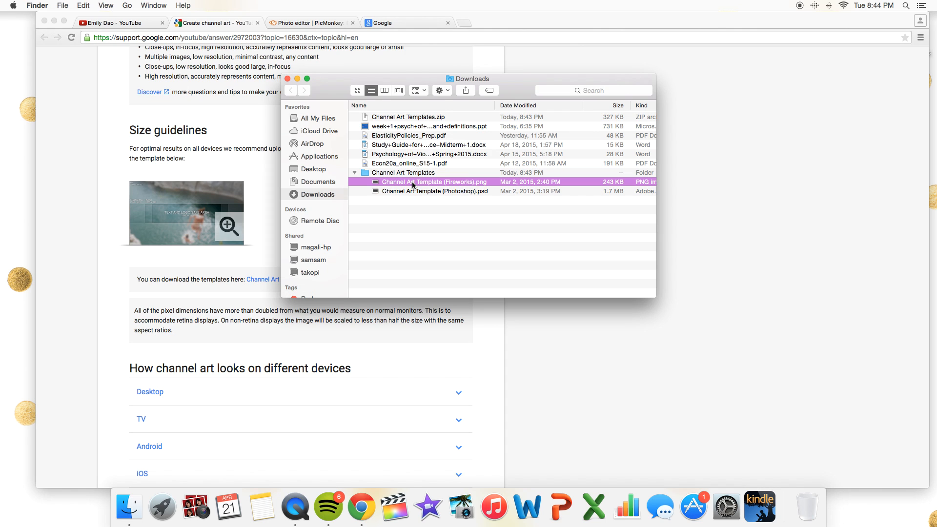
pyautogui.moveTo(418, 185); pyautogui.dragTo(16, 157)
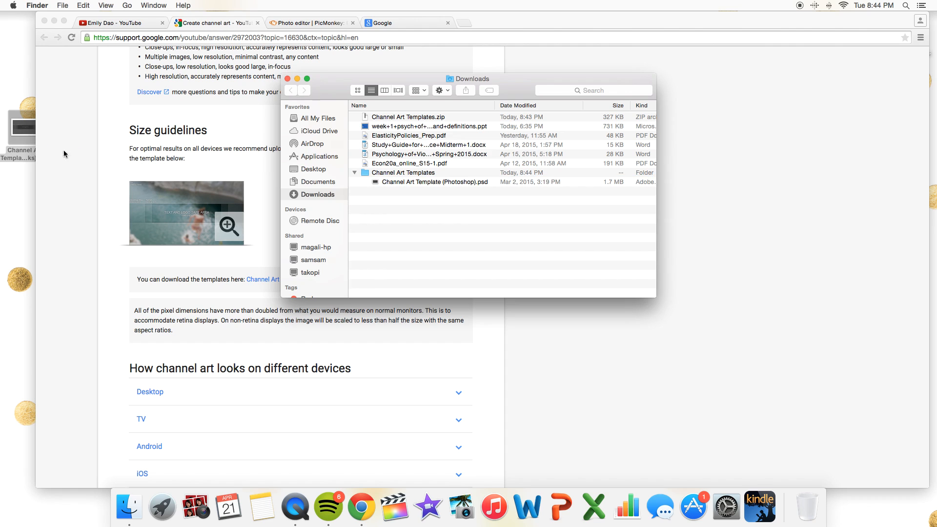
pyautogui.click(287, 80)
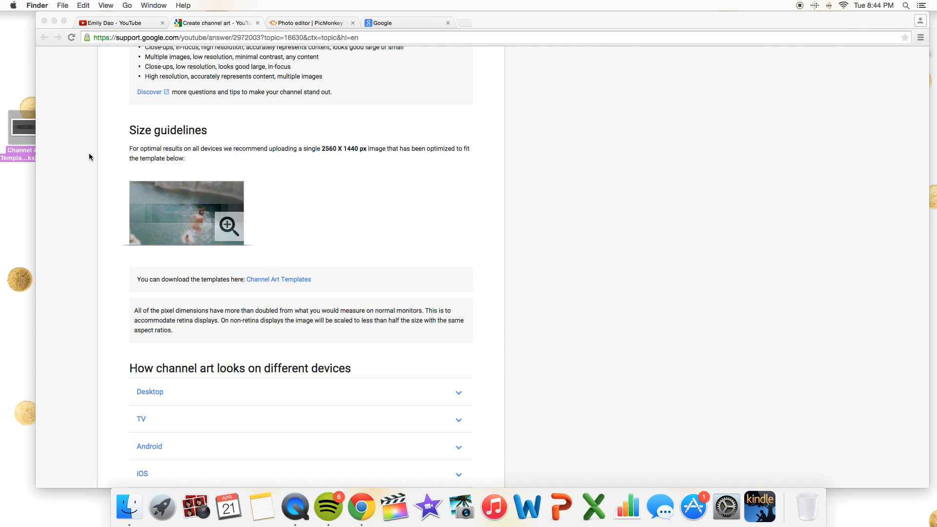
pyautogui.click(113, 193)
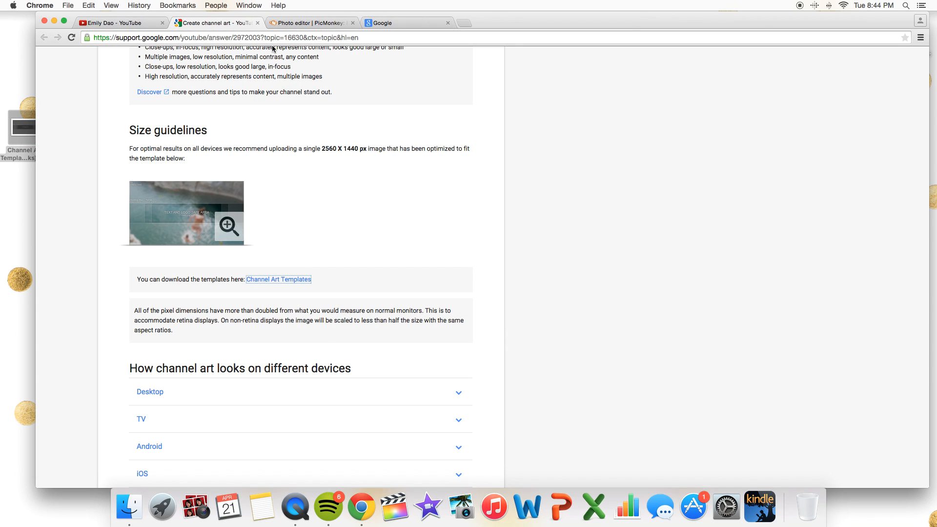
# - Open the Fireworks channel art template from the desktop in PicMonkey's photo editor, and bring up the Google page
pyautogui.click(297, 22)
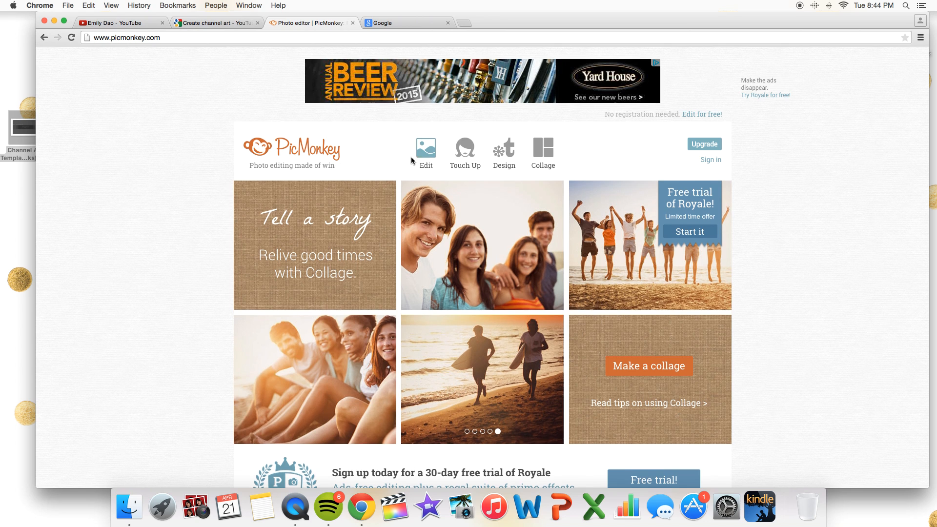
pyautogui.moveTo(425, 158)
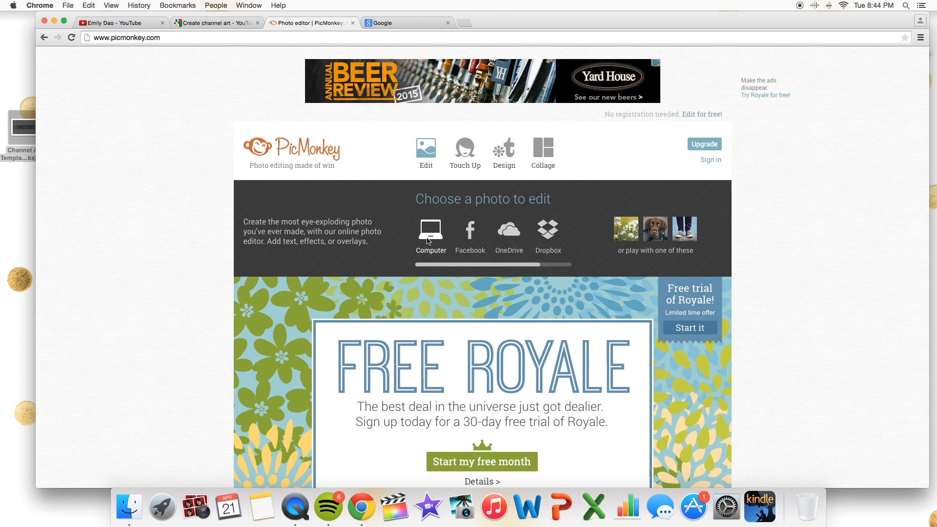
pyautogui.click(427, 238)
pyautogui.click(454, 89)
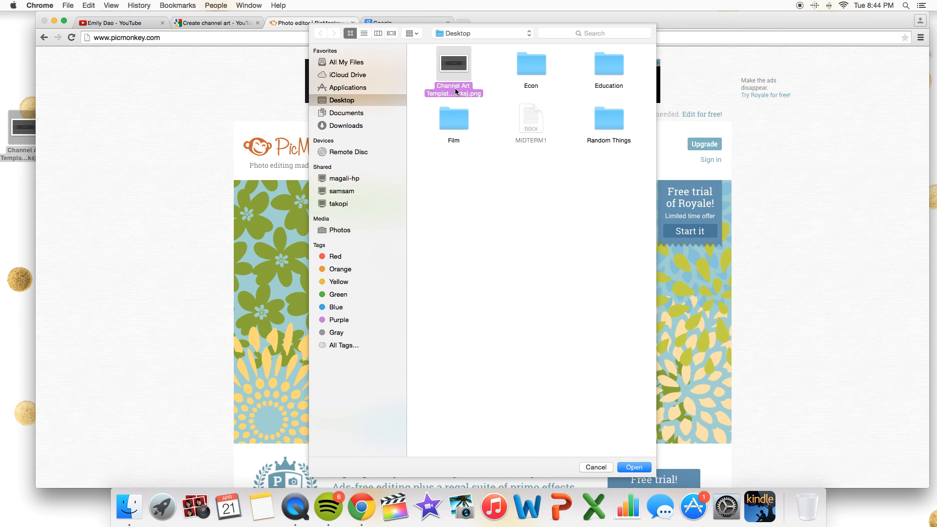
pyautogui.doubleClick(455, 91)
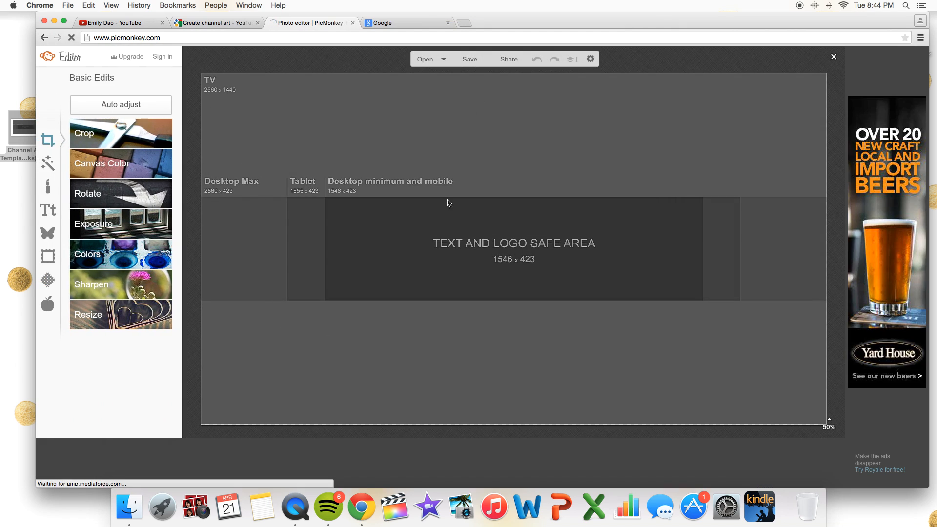
pyautogui.click(379, 22)
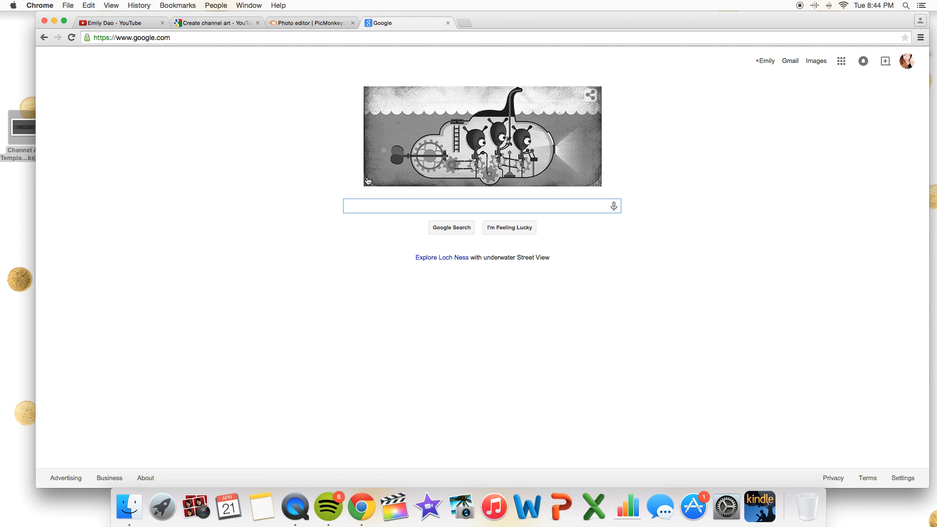
pyautogui.write('whate')
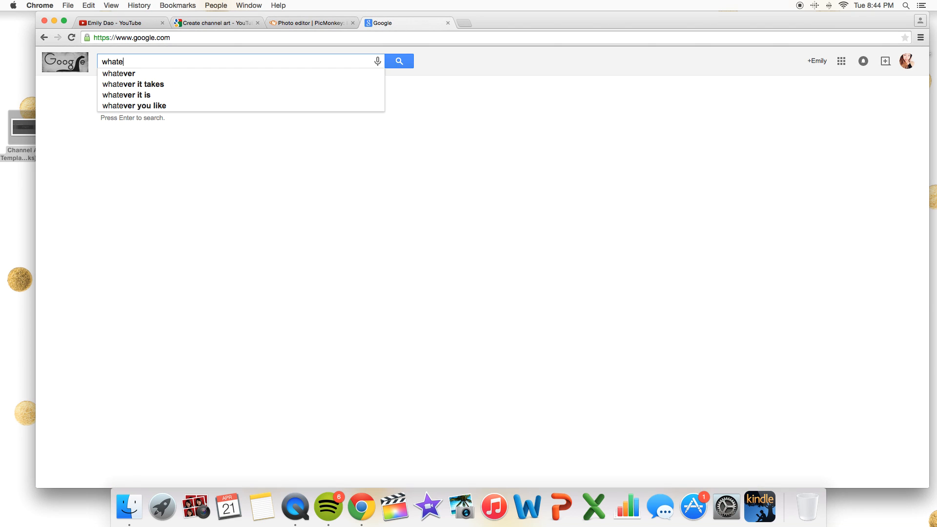
pyautogui.write('ver background ')
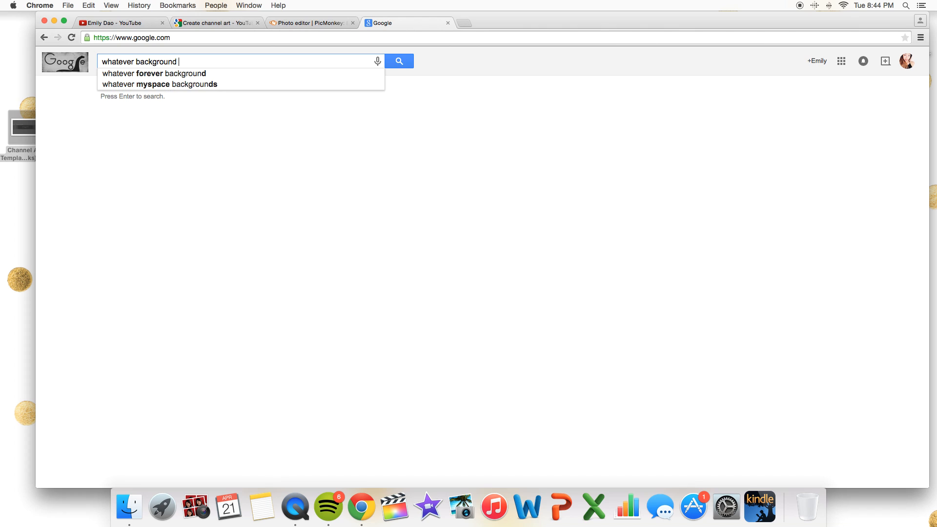
pyautogui.write('you want :D :D :D :D :D')
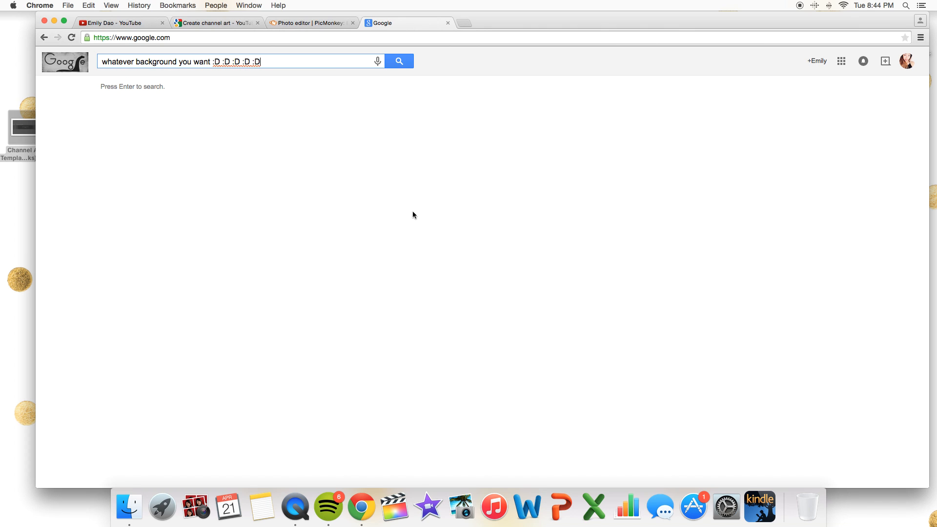
# - Search Google Images for "floral background" and browse the resulting pictures for a suitable banner background
pyautogui.moveTo(280, 62); pyautogui.dragTo(96, 62)
pyautogui.write('floral background')
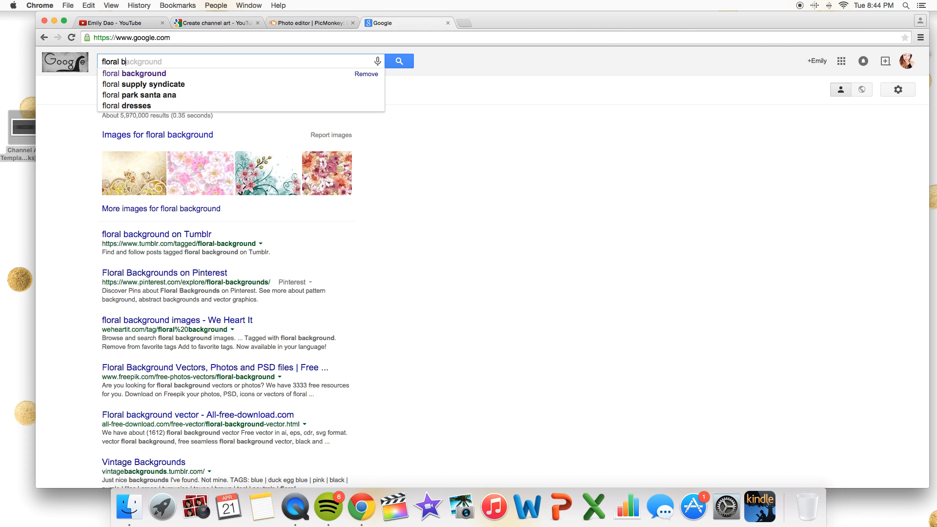
pyautogui.press('Return')
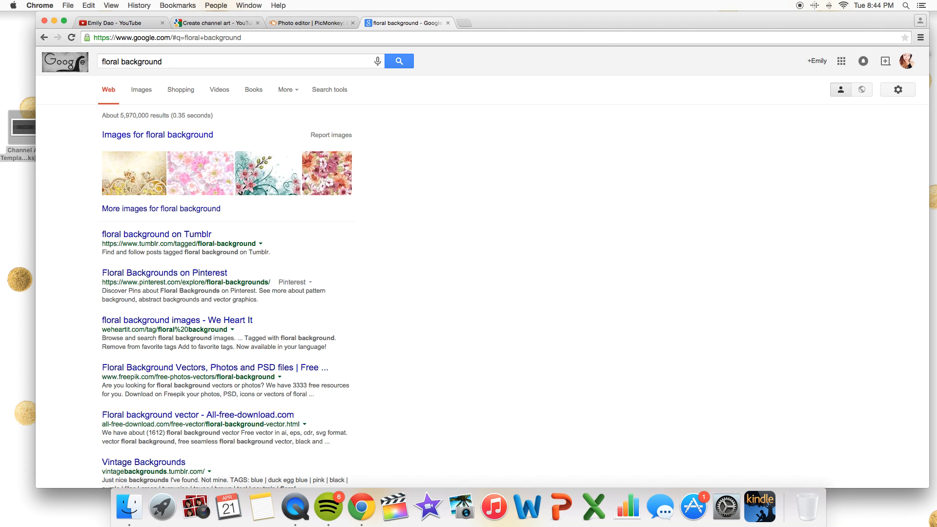
pyautogui.click(141, 94)
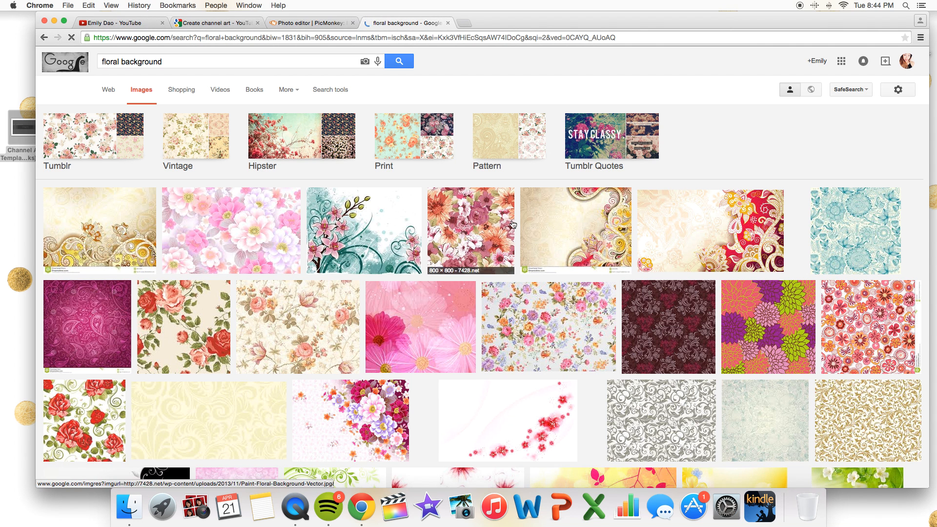
pyautogui.scroll(-4, 542, 384)
pyautogui.scroll(-3, 541, 385)
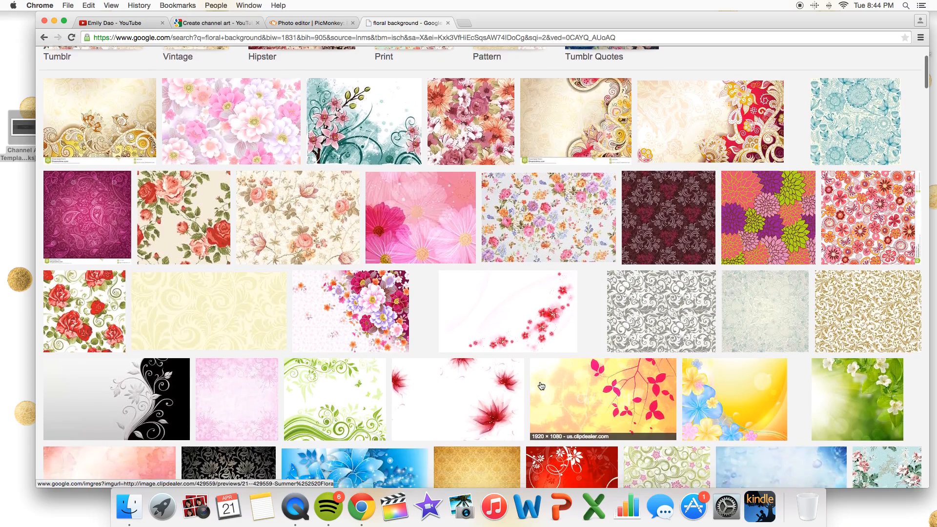
pyautogui.scroll(-12, 540, 386)
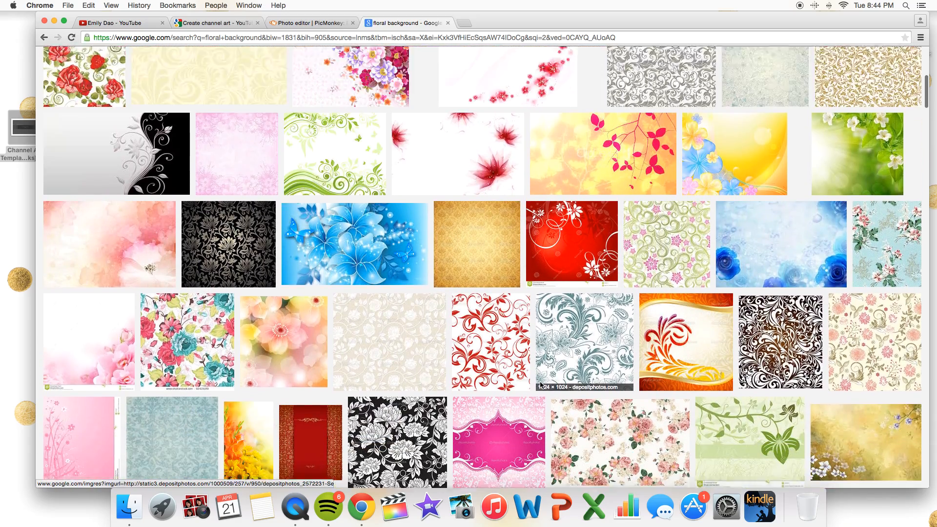
pyautogui.scroll(-20, 541, 386)
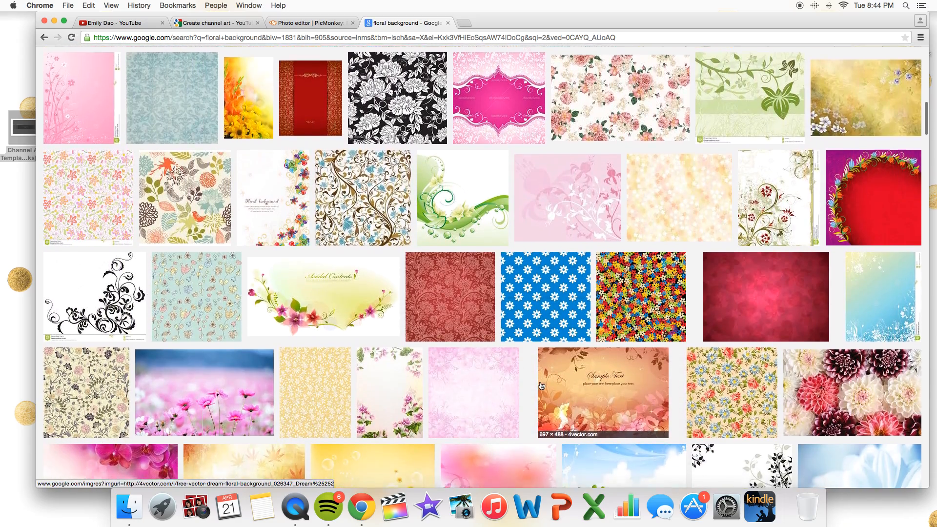
pyautogui.scroll(-5, 541, 386)
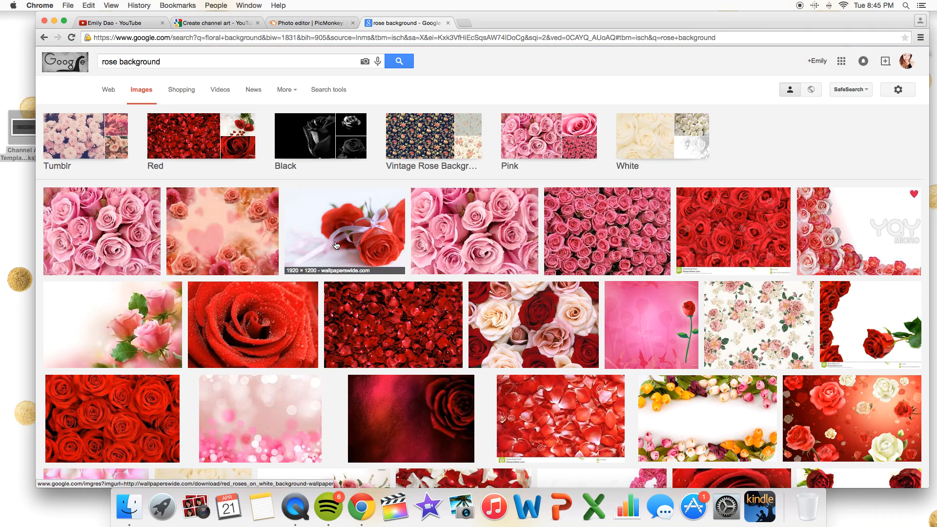
# - Save the white watercolour rose picture from the "rose background" image results to the Desktop as wallpaper
pyautogui.scroll(-14, 335, 245)
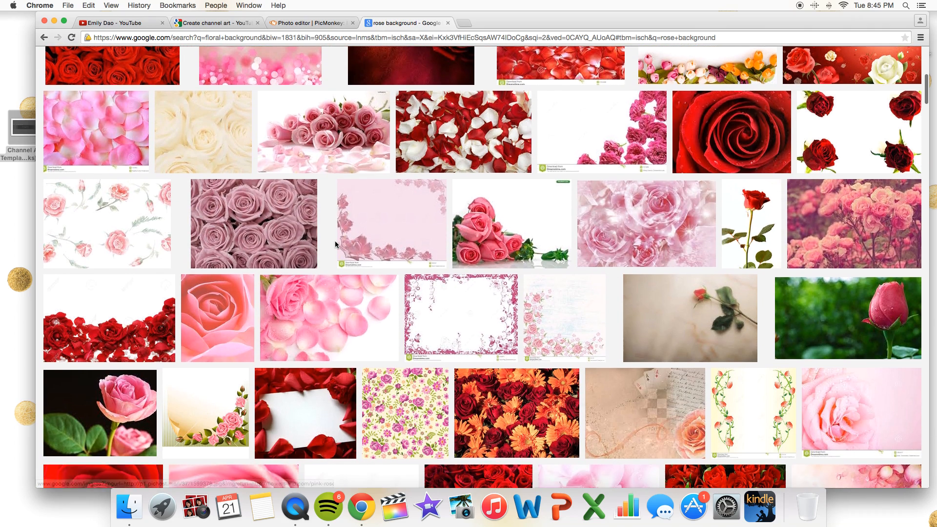
pyautogui.click(111, 230)
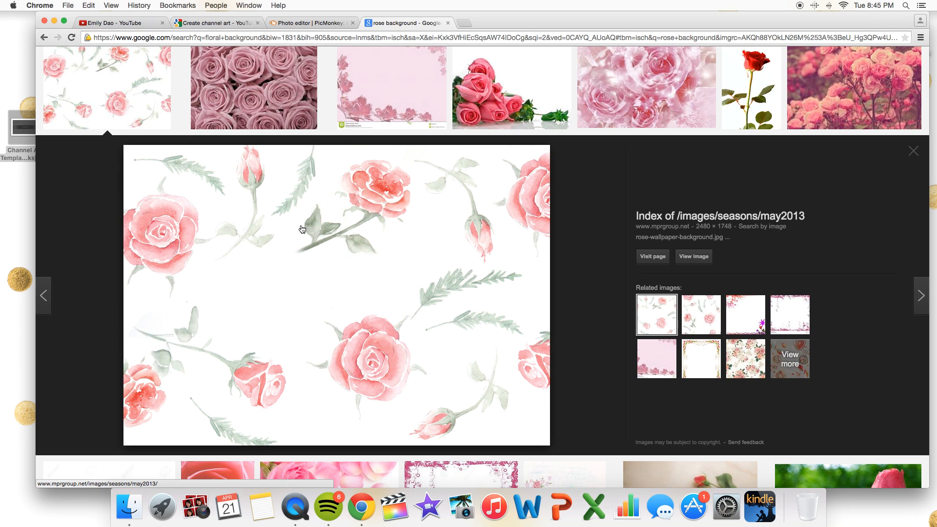
pyautogui.rightClick(309, 250)
pyautogui.click(417, 334)
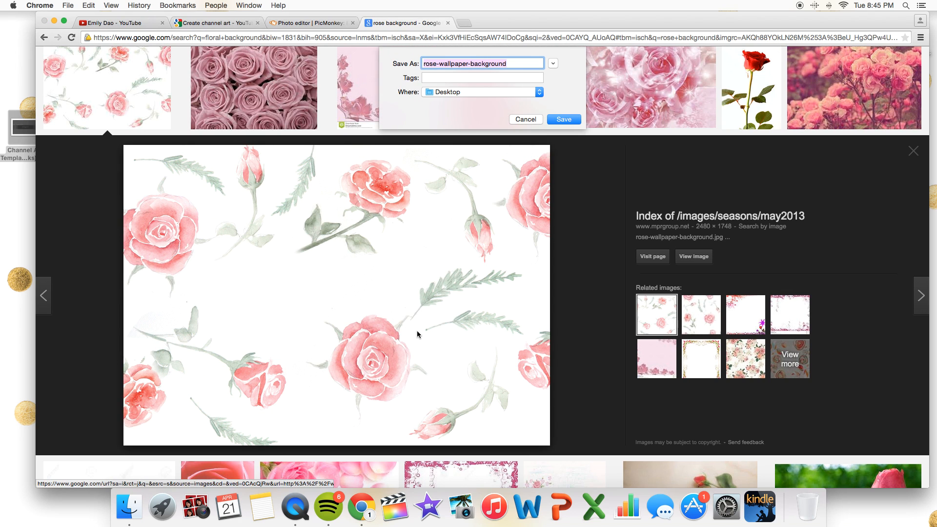
pyautogui.write('wallpaper')
pyautogui.press('Return')
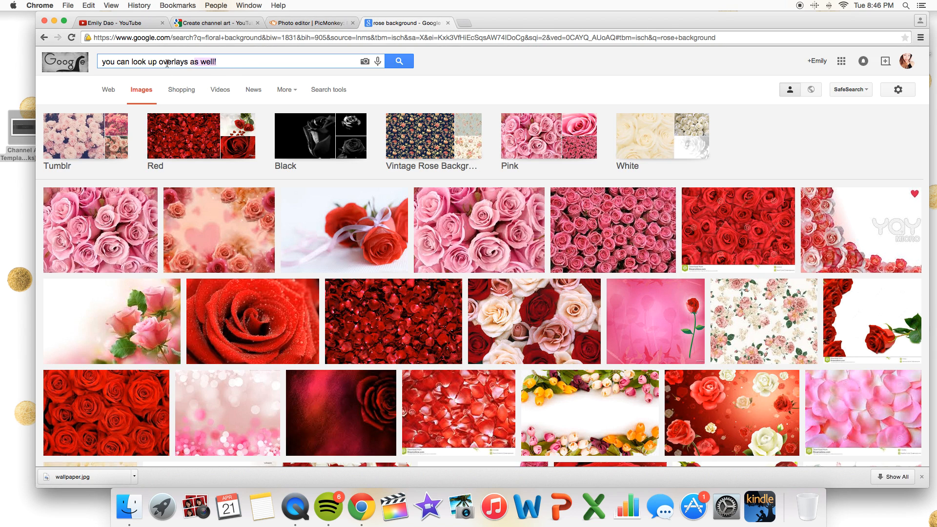
# - Search Google Images for "tumblr overlays" and look through the overlay pictures
pyautogui.moveTo(167, 63); pyautogui.dragTo(84, 65)
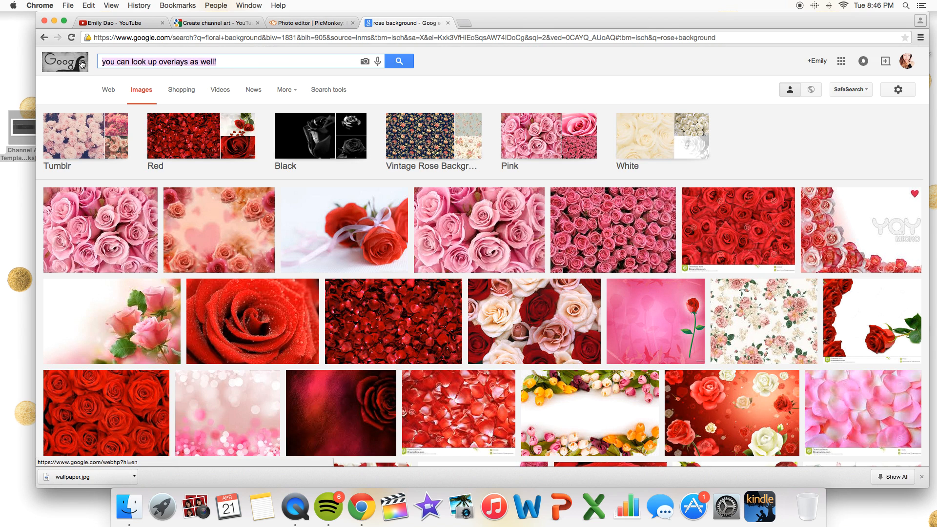
pyautogui.write('tumblr overlays')
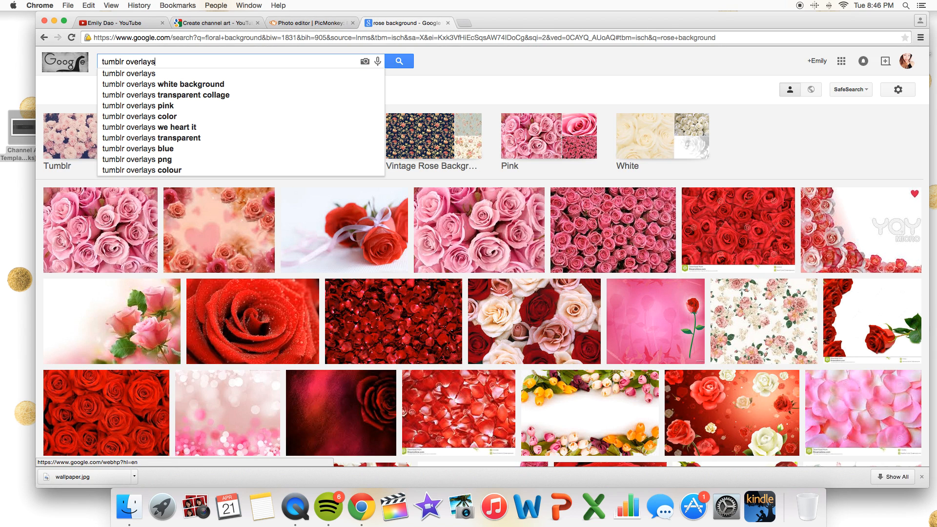
pyautogui.press('Return')
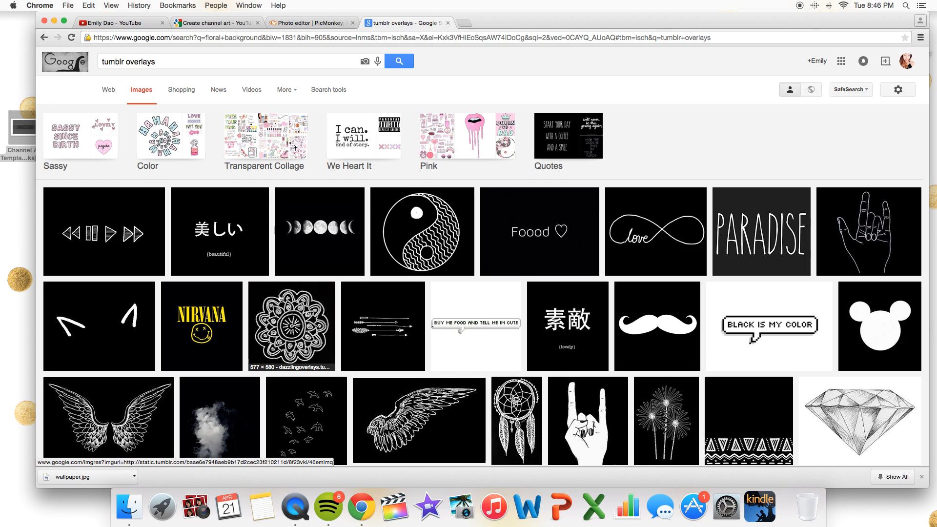
pyautogui.scroll(-10, 281, 297)
pyautogui.scroll(-5, 280, 298)
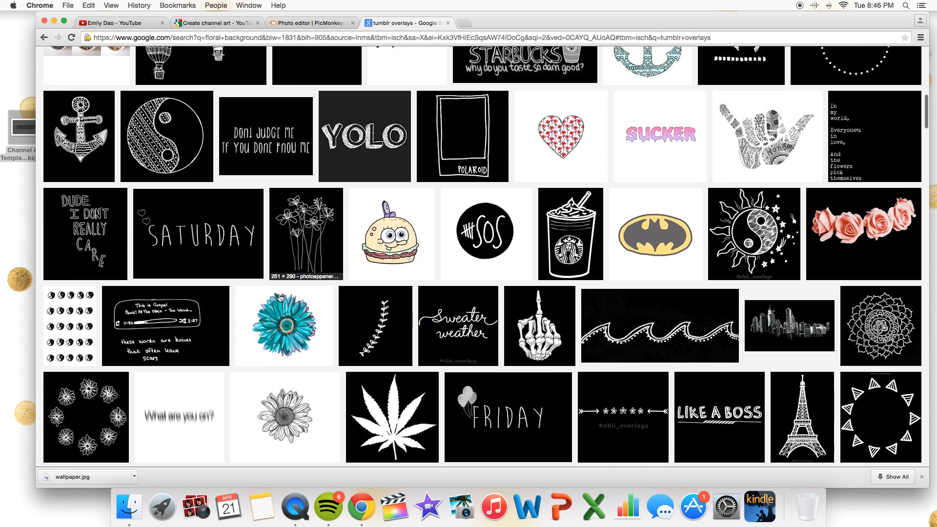
pyautogui.scroll(9, 280, 297)
pyautogui.scroll(8, 280, 297)
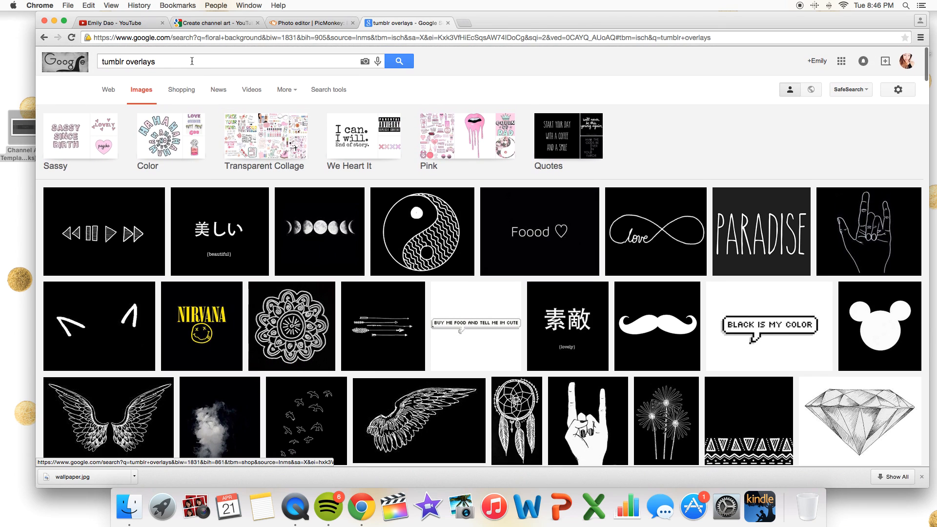
pyautogui.moveTo(161, 61); pyautogui.dragTo(99, 62)
pyautogui.write('just make su')
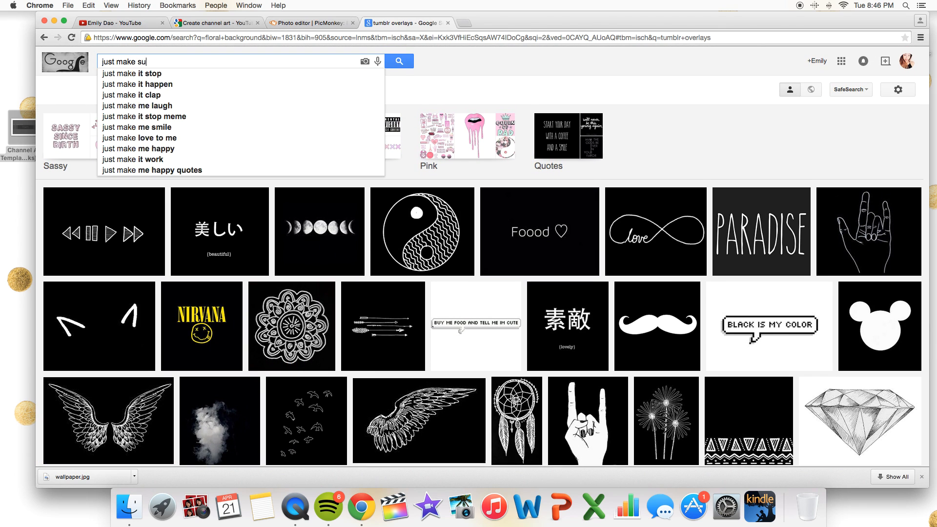
# - Switch to the PicMonkey photo editor and look through its effects, touch-up tools, fonts, overlays, textures, frames and themes
pyautogui.click(301, 23)
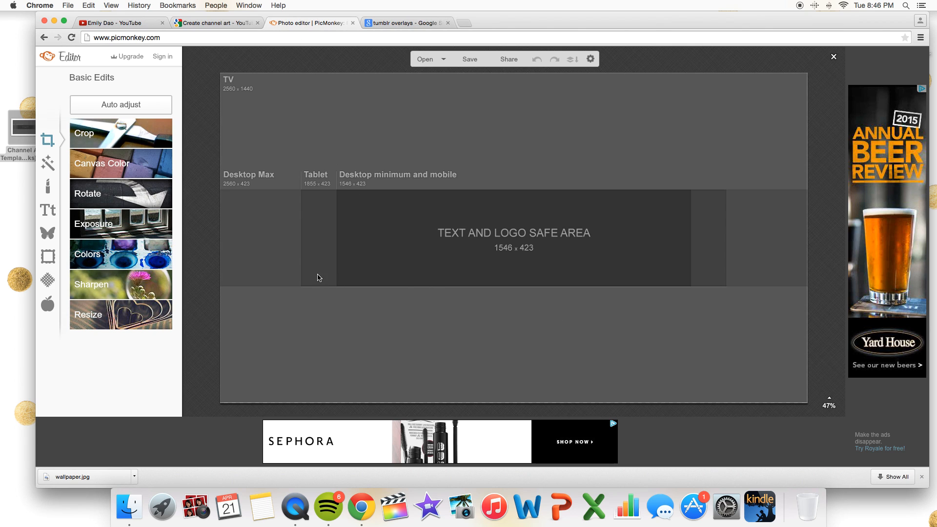
pyautogui.click(47, 164)
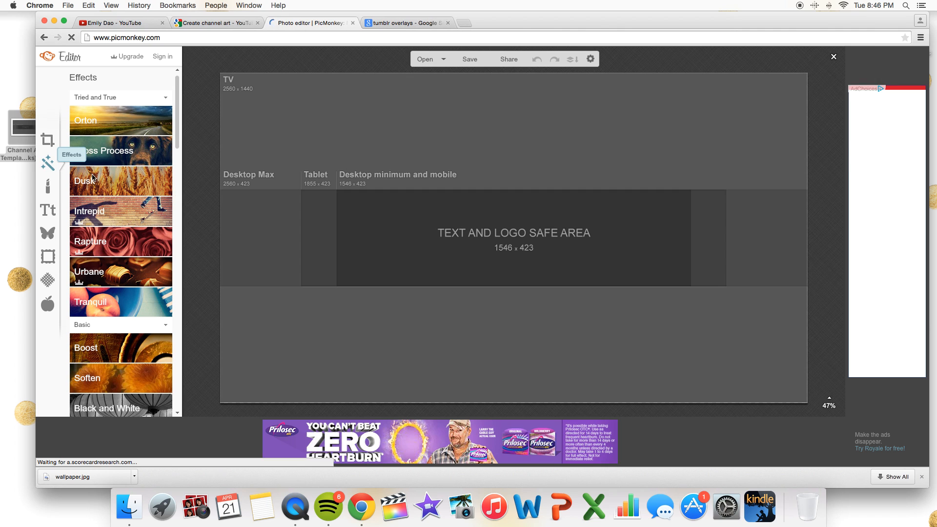
pyautogui.scroll(-5, 130, 189)
pyautogui.scroll(-15, 130, 190)
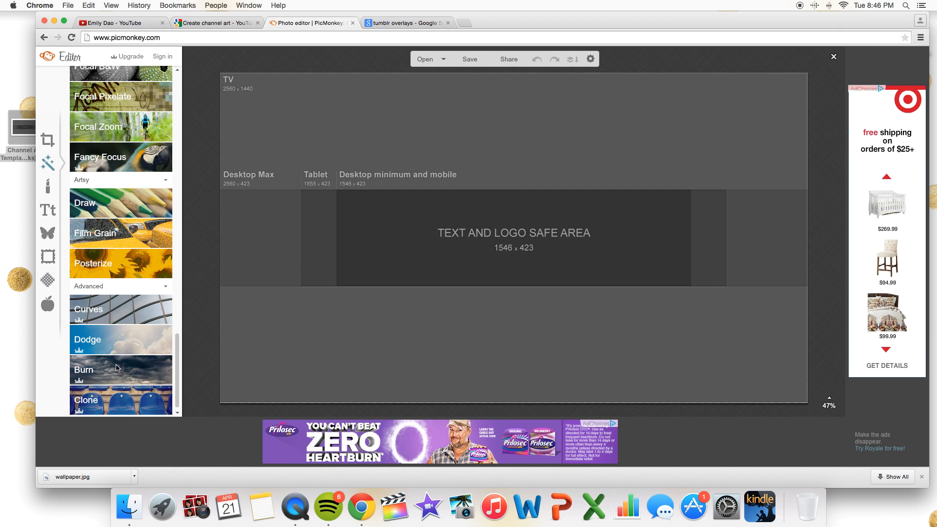
pyautogui.click(48, 193)
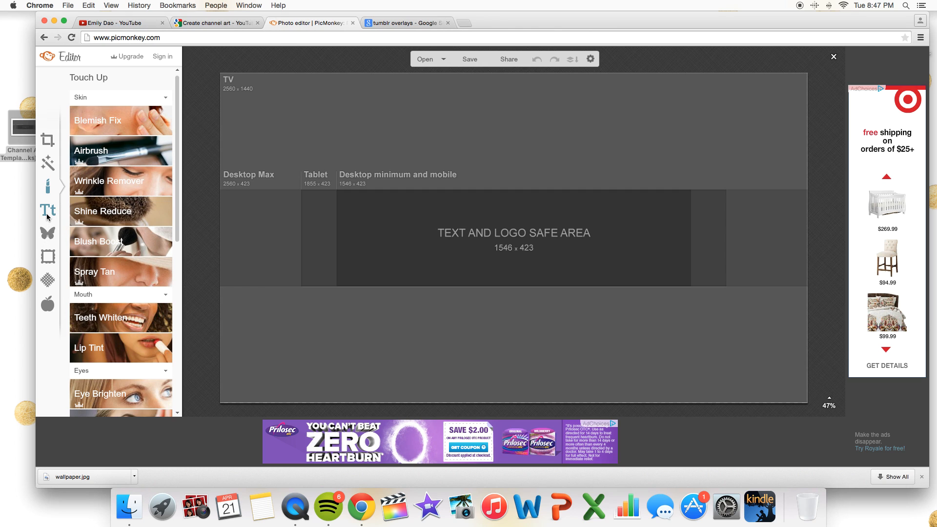
pyautogui.click(48, 211)
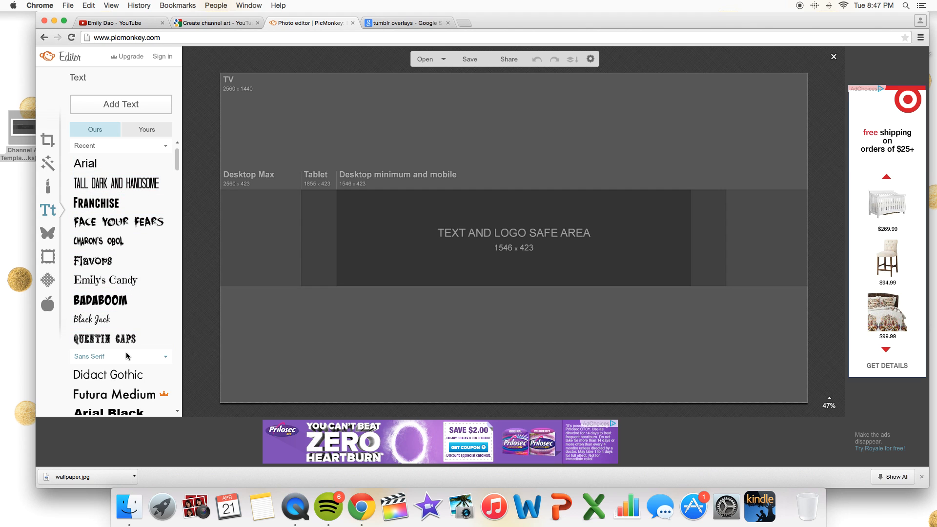
pyautogui.moveTo(177, 166)
pyautogui.mouseDown()
pyautogui.moveTo(177, 336)
pyautogui.moveTo(177, 309)
pyautogui.mouseUp()
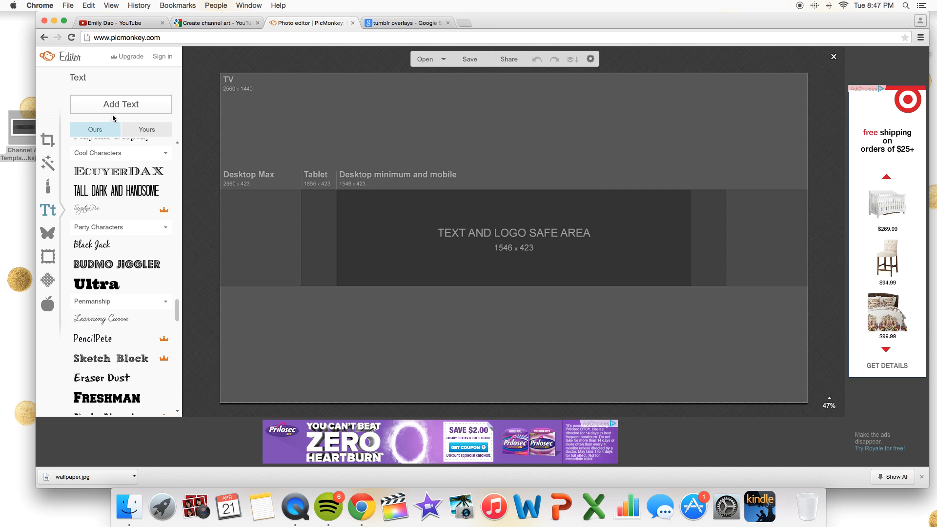
pyautogui.click(141, 129)
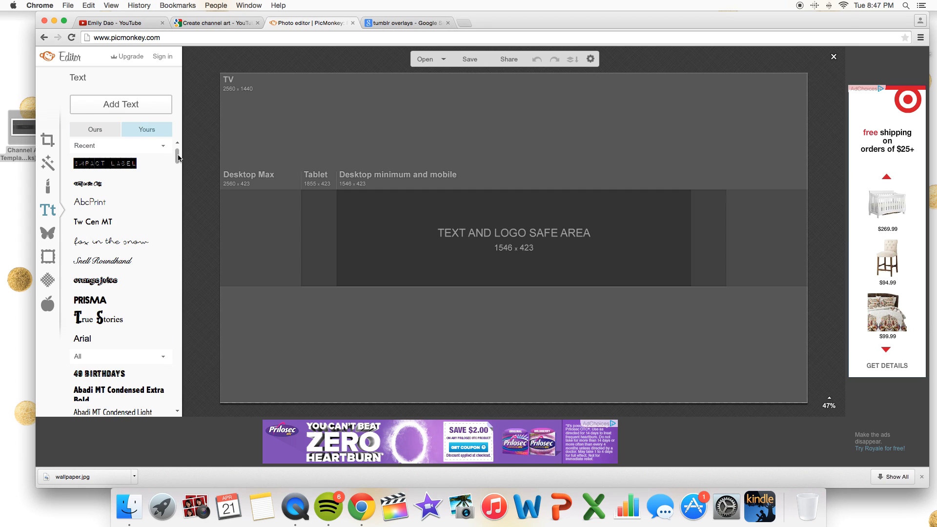
pyautogui.moveTo(176, 155)
pyautogui.mouseDown()
pyautogui.moveTo(178, 259)
pyautogui.moveTo(177, 144)
pyautogui.mouseUp()
pyautogui.click(48, 239)
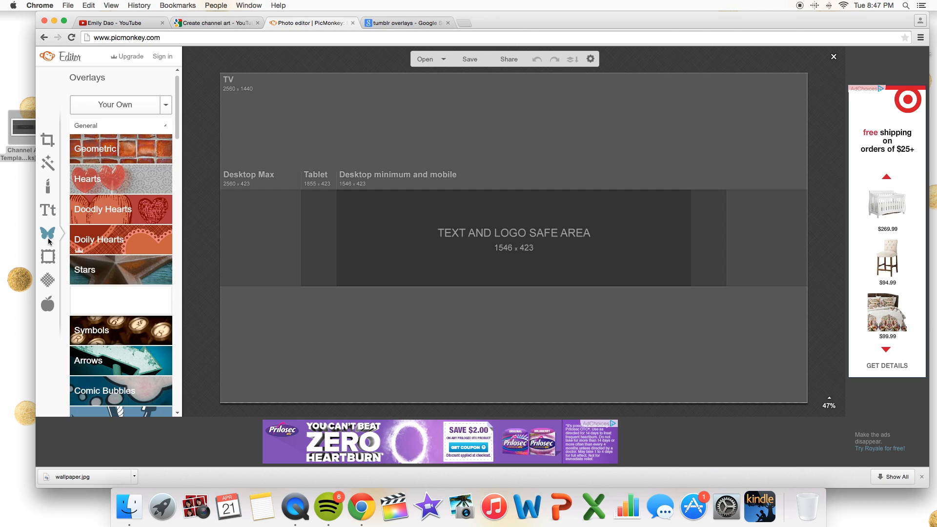
pyautogui.click(48, 277)
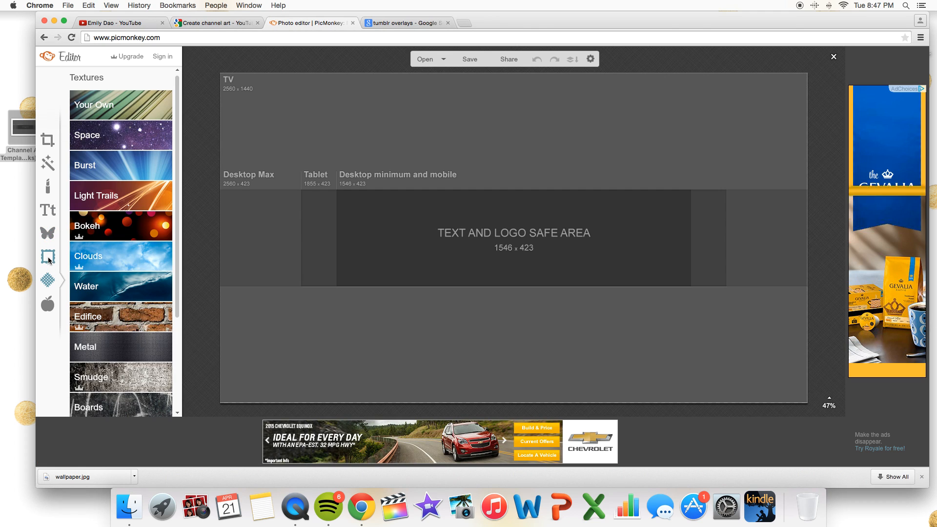
pyautogui.click(49, 259)
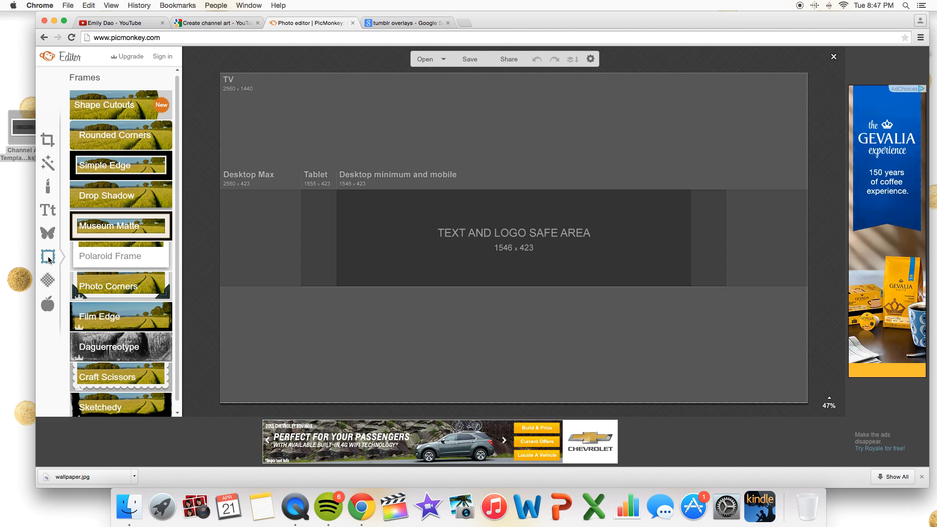
pyautogui.click(47, 305)
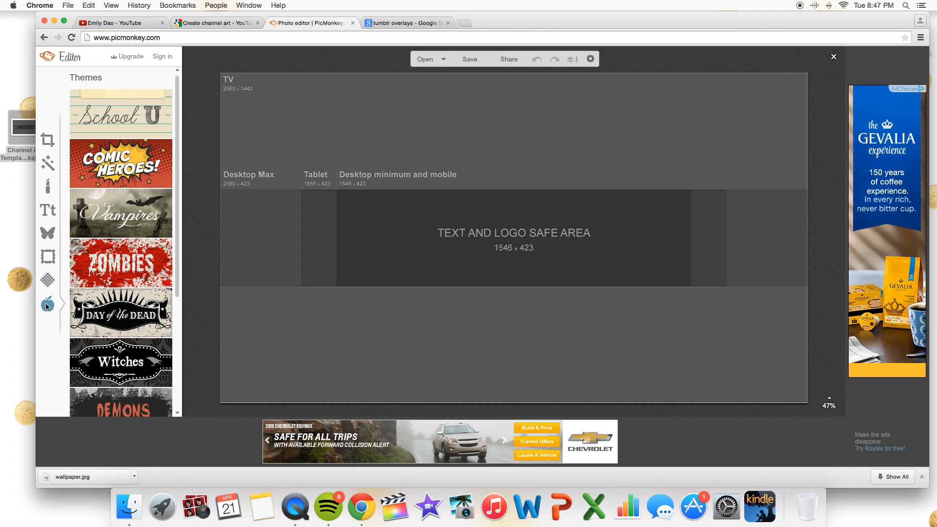
pyautogui.moveTo(181, 133); pyautogui.dragTo(179, 9)
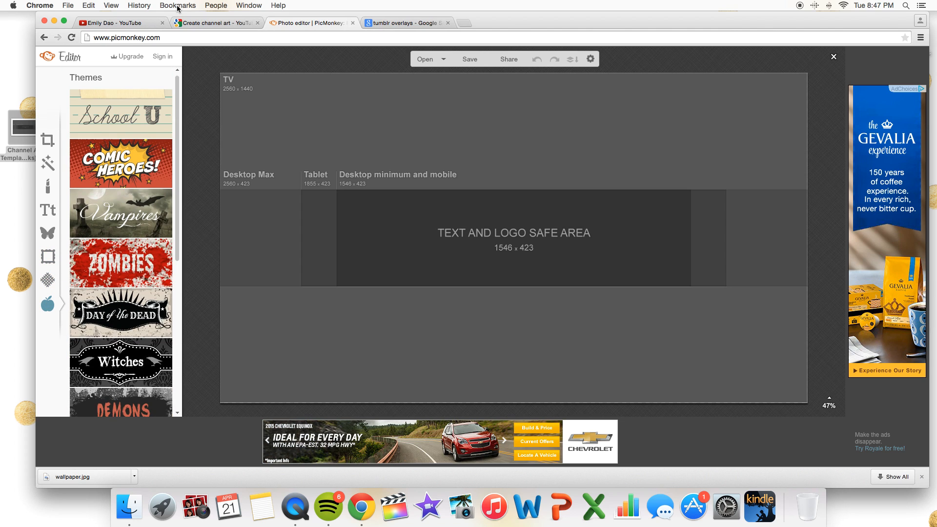
pyautogui.click(49, 212)
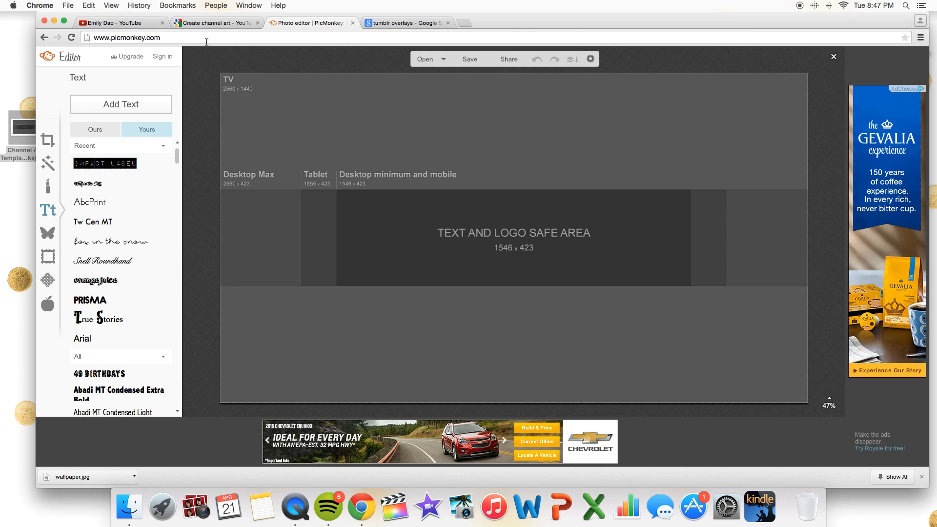
# - Close the channel art upload dialog on the YouTube channel page, examine the current banner design, and return to PicMonkey
pyautogui.click(131, 26)
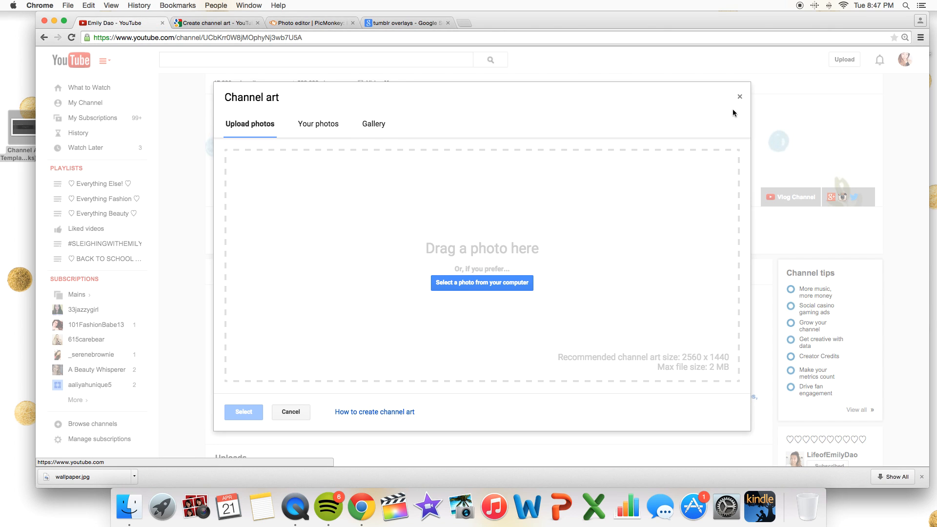
pyautogui.click(738, 97)
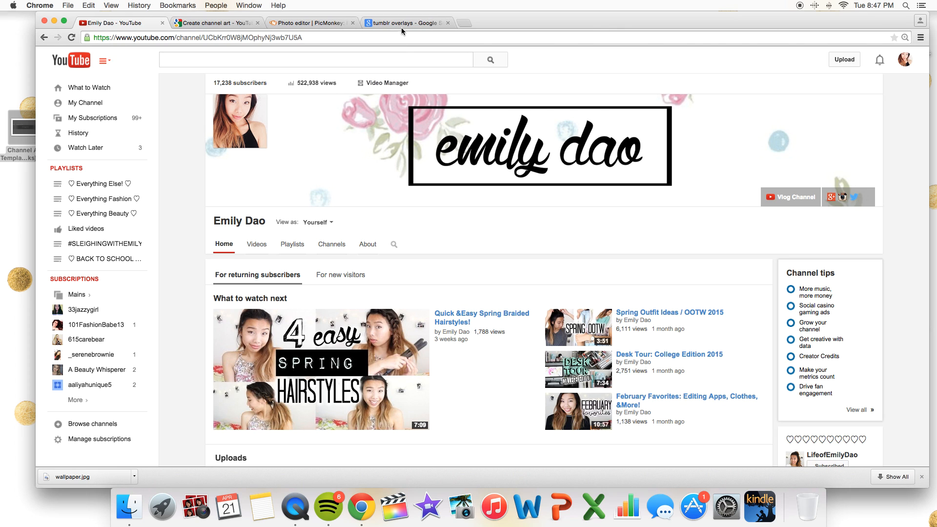
pyautogui.click(294, 22)
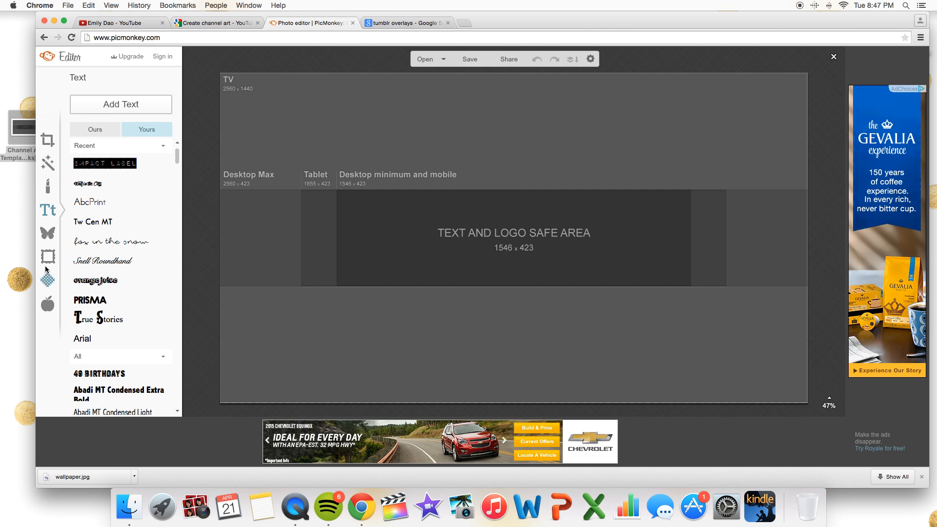
# - Add a geometric rectangle overlay and stretch it into a wide box centred in the text and logo safe area
pyautogui.click(47, 235)
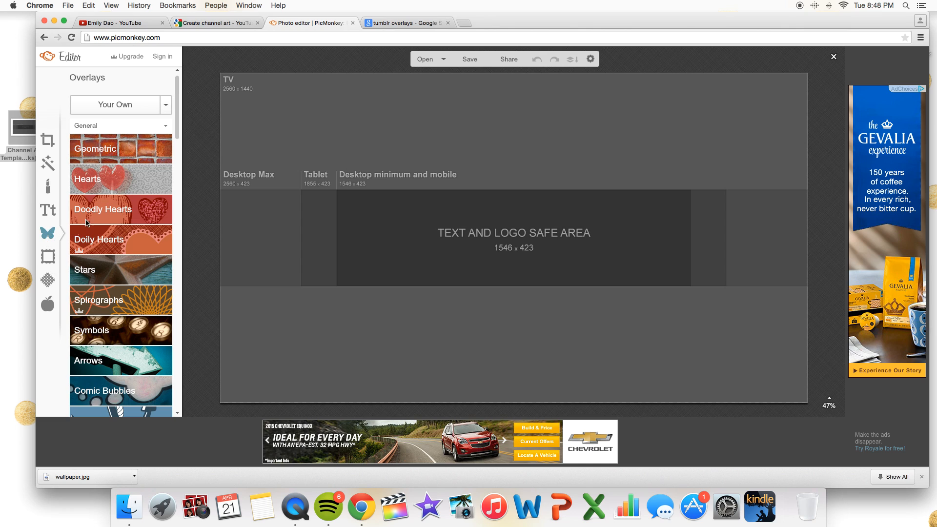
pyautogui.click(118, 154)
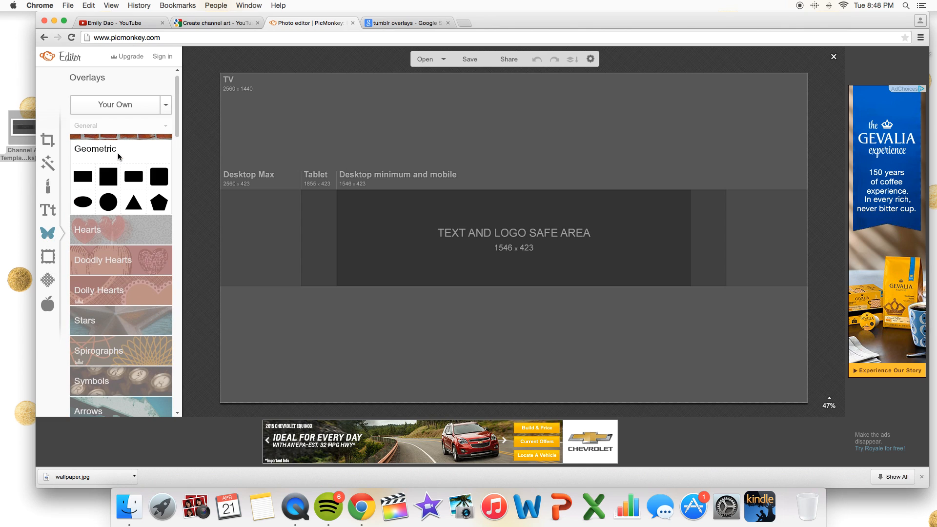
pyautogui.click(83, 178)
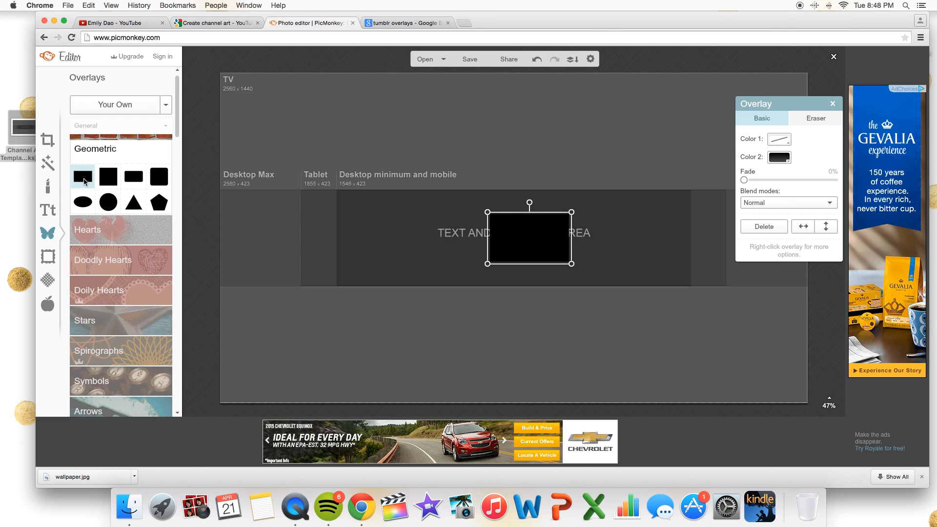
pyautogui.moveTo(487, 264); pyautogui.dragTo(285, 280)
pyautogui.moveTo(387, 259); pyautogui.dragTo(479, 249)
# - Turn the rectangle overlay into an outlined frame with a black Color 1 and a transparent Color 2
pyautogui.click(780, 140)
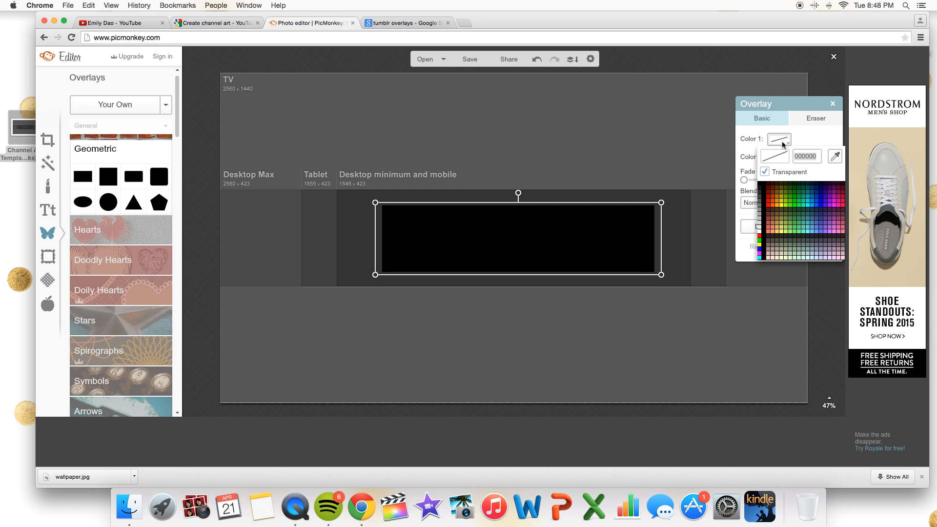
pyautogui.click(783, 141)
pyautogui.click(781, 157)
pyautogui.click(785, 159)
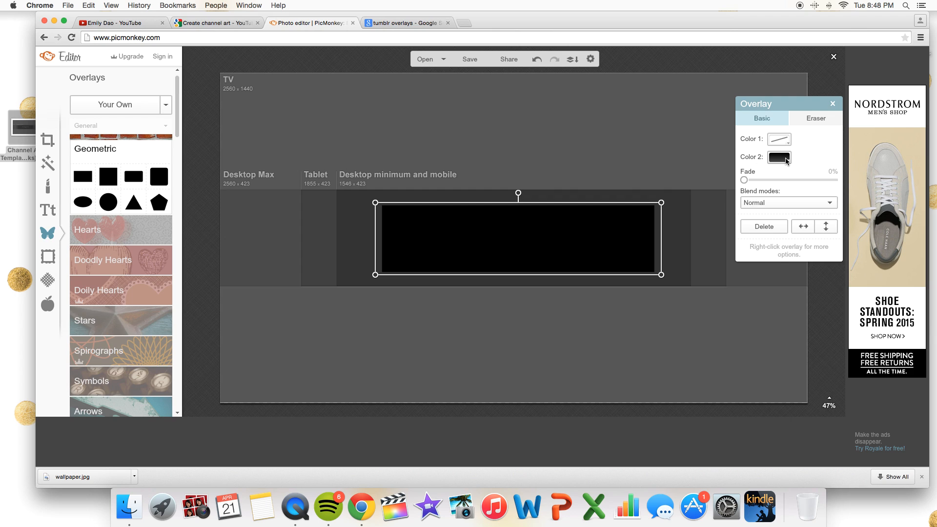
pyautogui.click(785, 159)
pyautogui.click(765, 190)
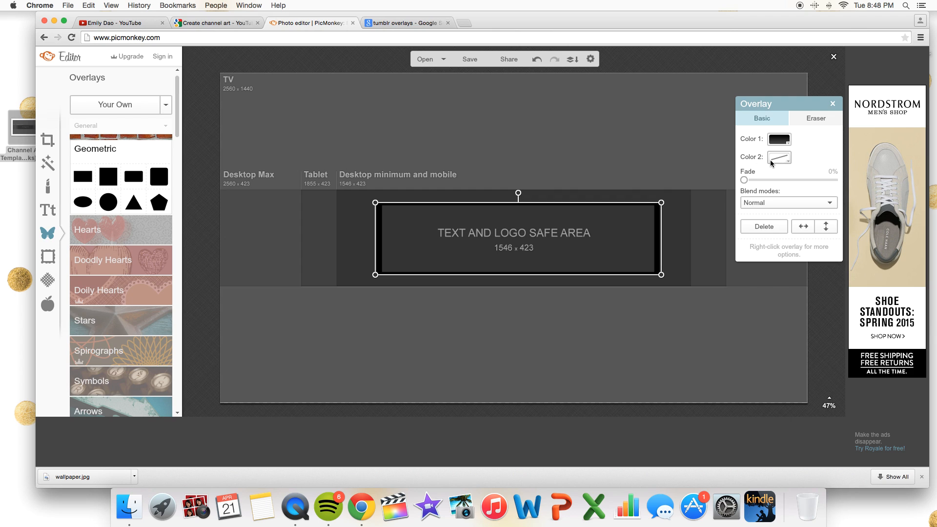
pyautogui.click(780, 143)
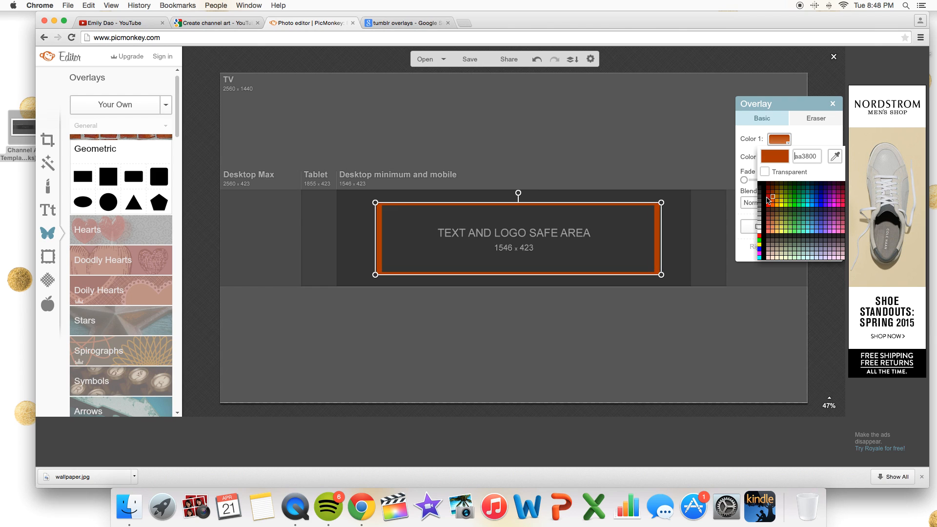
pyautogui.click(761, 188)
pyautogui.click(646, 168)
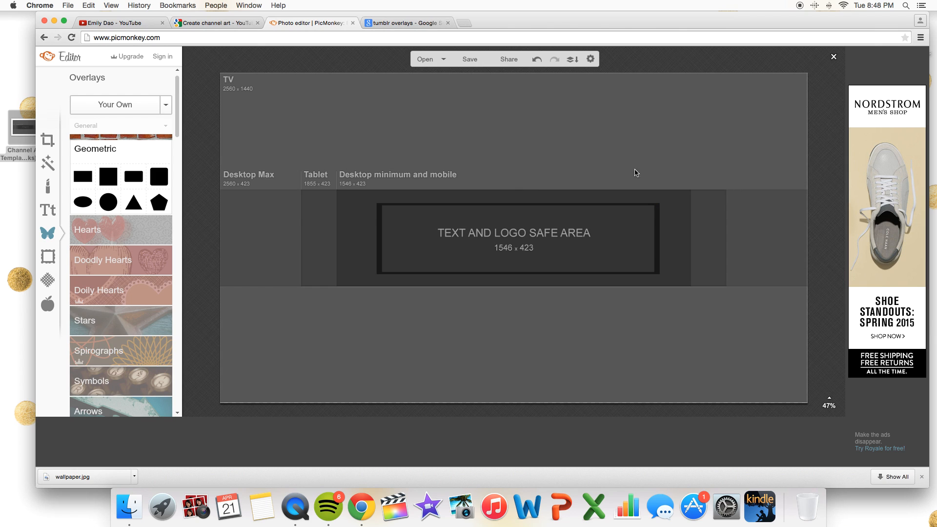
# - Widen the black rectangular frame slightly and reposition it within the text and logo safe area
pyautogui.click(654, 235)
pyautogui.moveTo(660, 245)
pyautogui.mouseDown()
pyautogui.moveTo(564, 242)
pyautogui.moveTo(668, 247)
pyautogui.mouseUp()
pyautogui.moveTo(592, 205)
pyautogui.mouseDown()
pyautogui.moveTo(596, 193)
pyautogui.moveTo(596, 209)
pyautogui.mouseUp()
pyautogui.moveTo(561, 240); pyautogui.dragTo(571, 238)
pyautogui.click(514, 345)
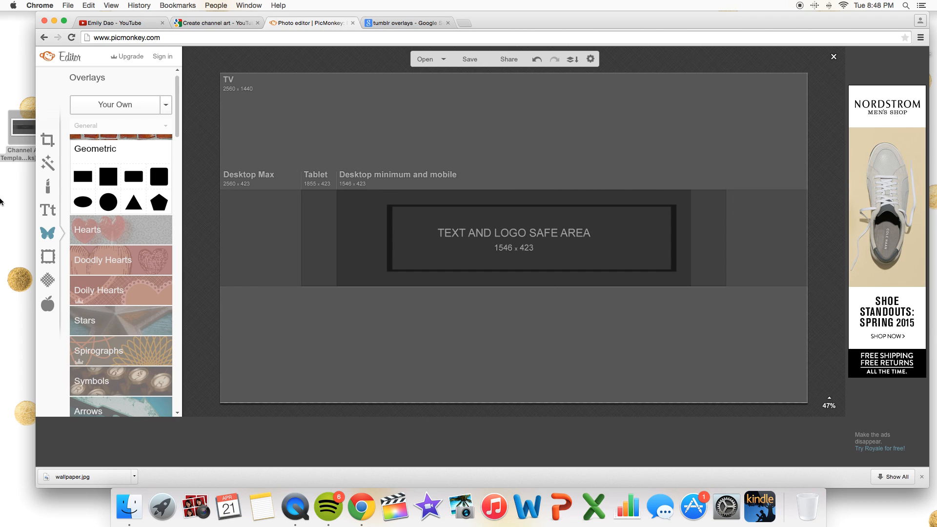
# - Add a text object with the channel name in the brush-script font from the recently used own fonts
pyautogui.click(50, 215)
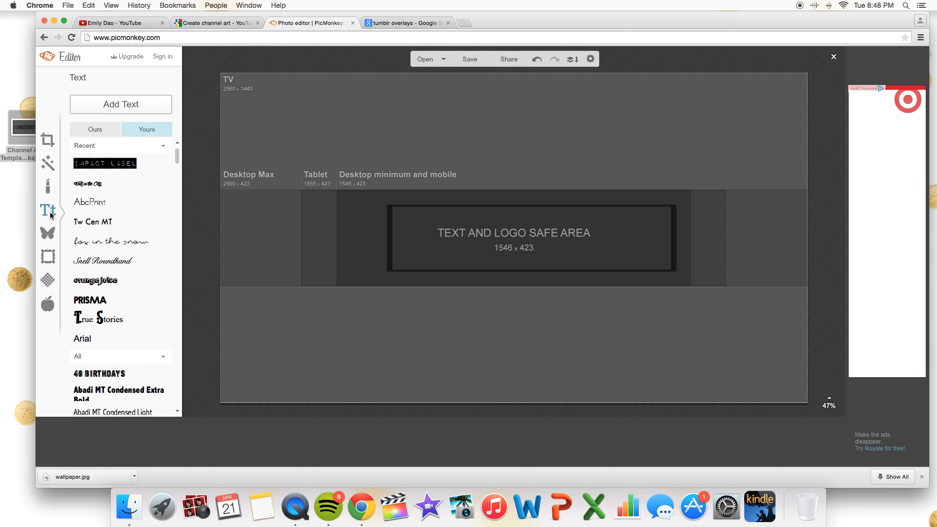
pyautogui.click(105, 186)
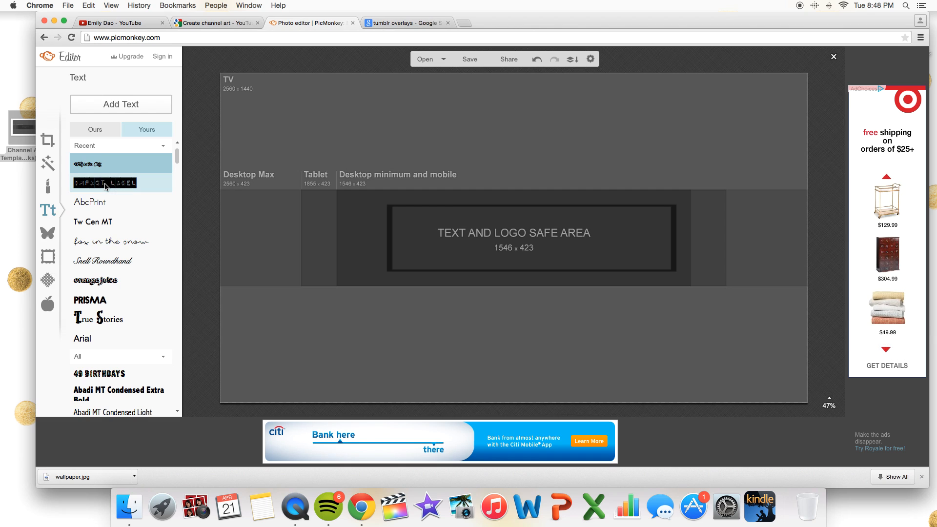
pyautogui.click(131, 106)
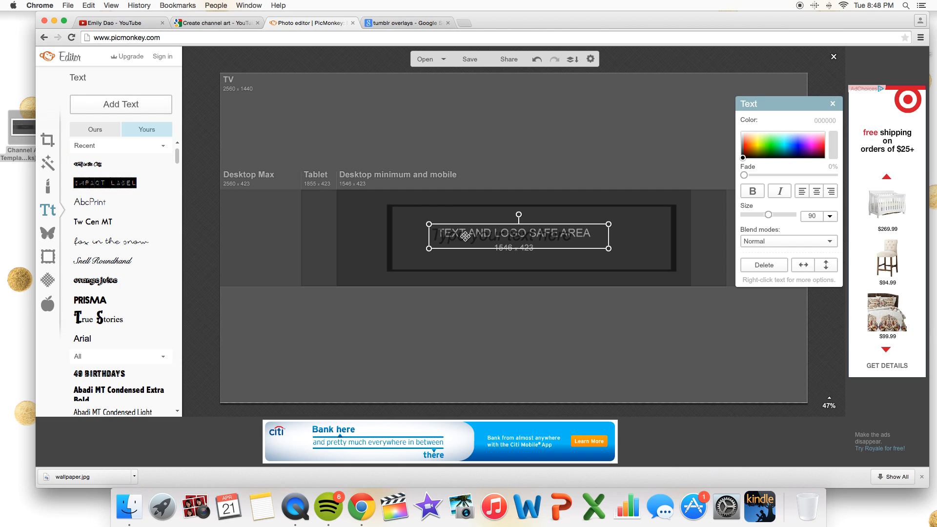
pyautogui.write('emily dao')
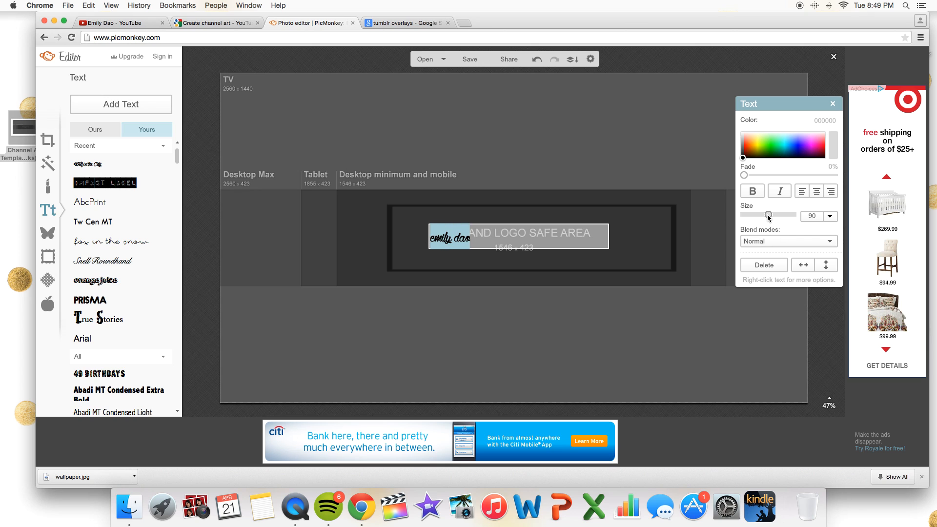
# - Enlarge the channel name text to size 358, scale it up further, and centre it inside the black frame
pyautogui.moveTo(768, 218); pyautogui.dragTo(795, 217)
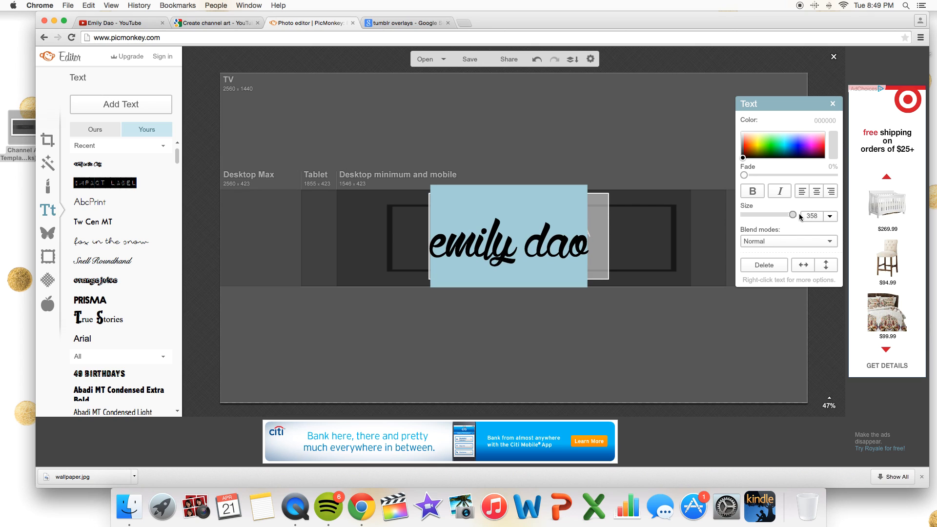
pyautogui.moveTo(557, 231); pyautogui.dragTo(573, 226)
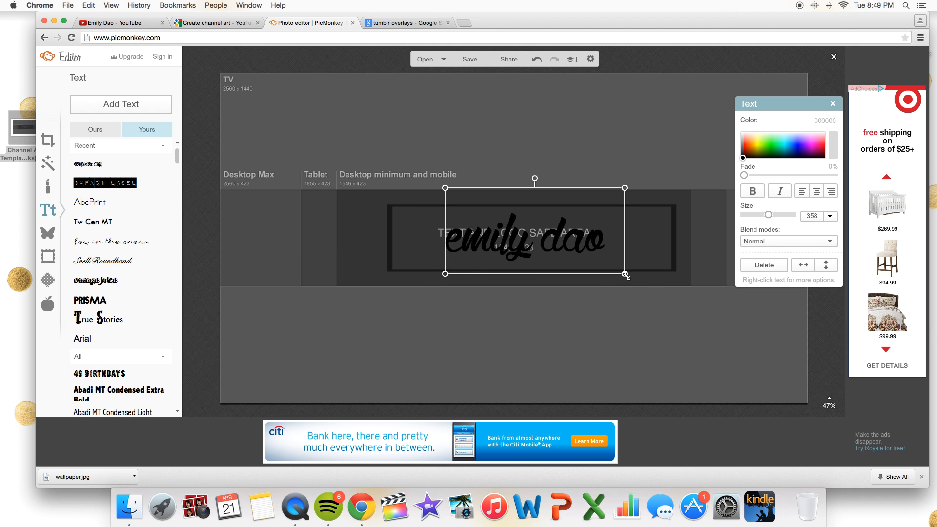
pyautogui.moveTo(626, 276); pyautogui.dragTo(675, 299)
pyautogui.moveTo(594, 260); pyautogui.dragTo(578, 247)
# - Resize and reposition the black frame so that it sits evenly around the channel name text
pyautogui.click(668, 248)
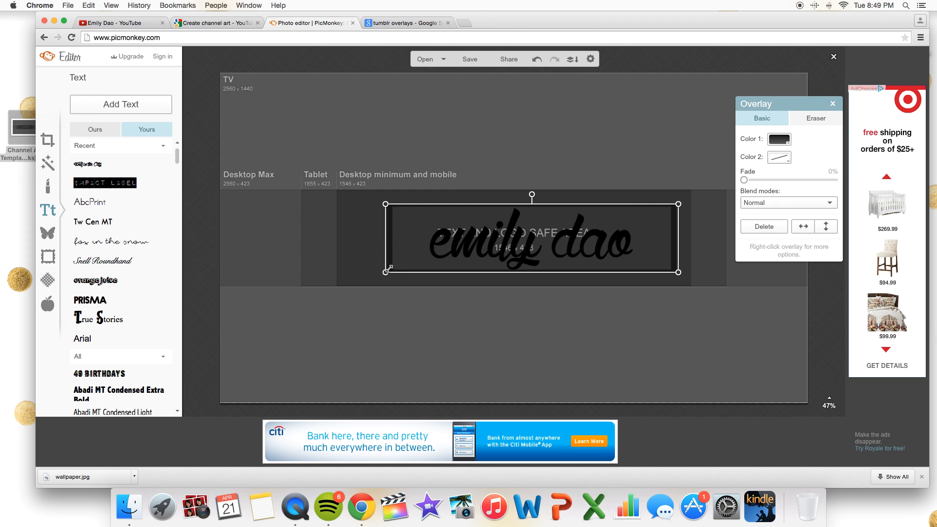
pyautogui.moveTo(386, 271); pyautogui.dragTo(394, 275)
pyautogui.moveTo(439, 255); pyautogui.dragTo(429, 252)
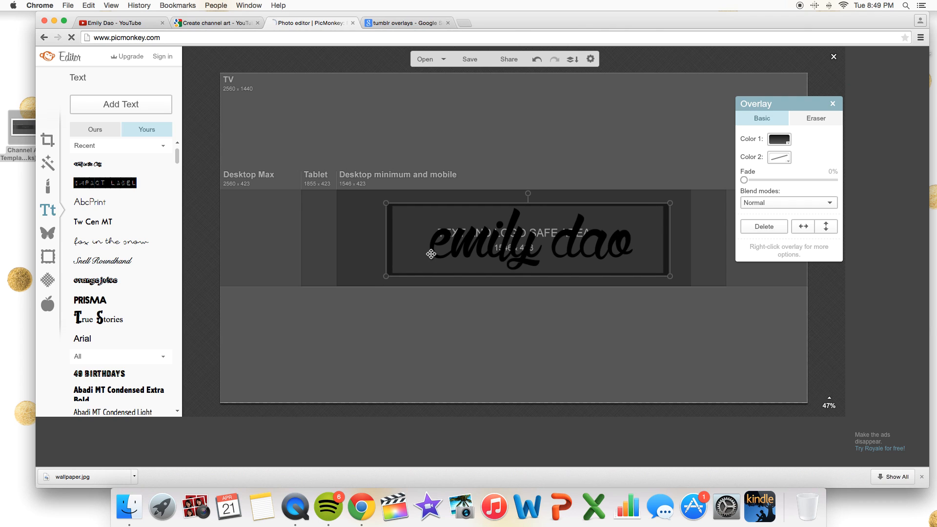
pyautogui.click(348, 268)
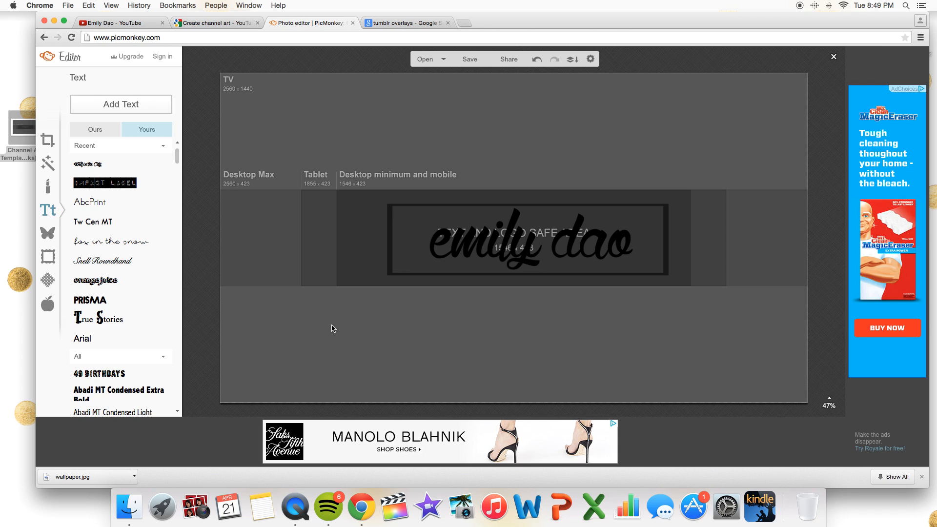
# - Add the light pink daisy overlay and place it across the lower edge of the desktop band, left of the black frame
pyautogui.click(45, 234)
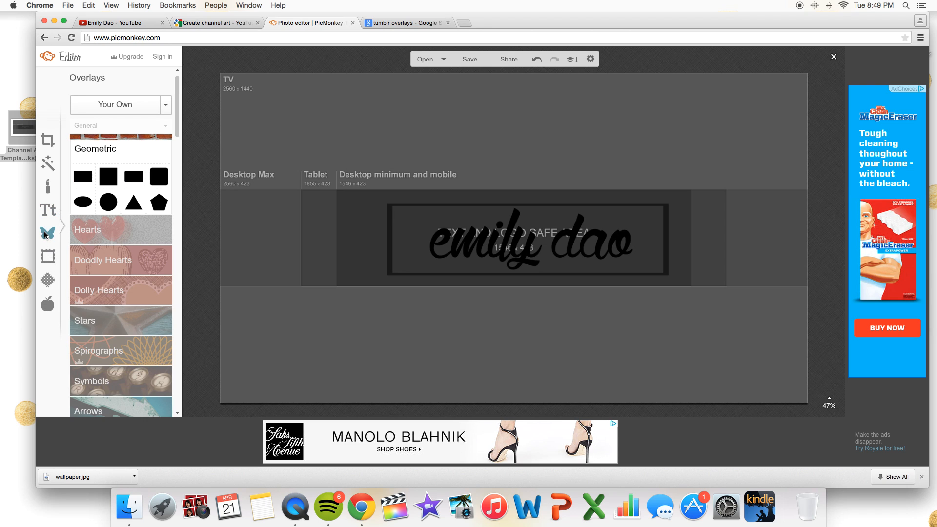
pyautogui.click(112, 237)
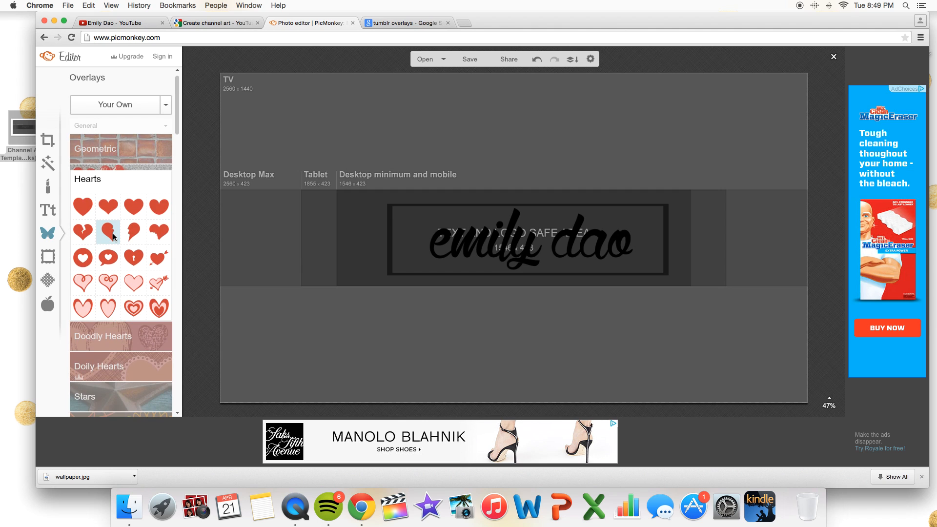
pyautogui.moveTo(178, 128); pyautogui.dragTo(170, 212)
pyautogui.scroll(-10, 166, 244)
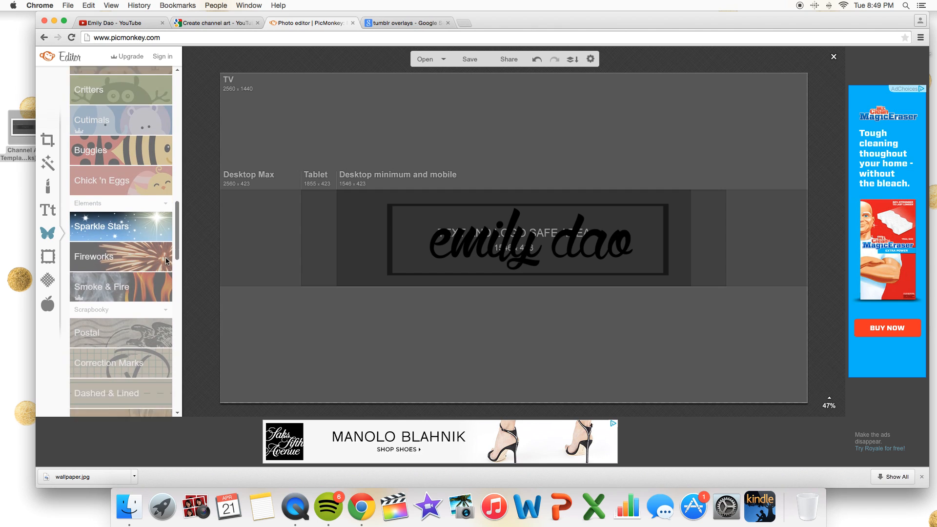
pyautogui.moveTo(176, 324); pyautogui.dragTo(177, 359)
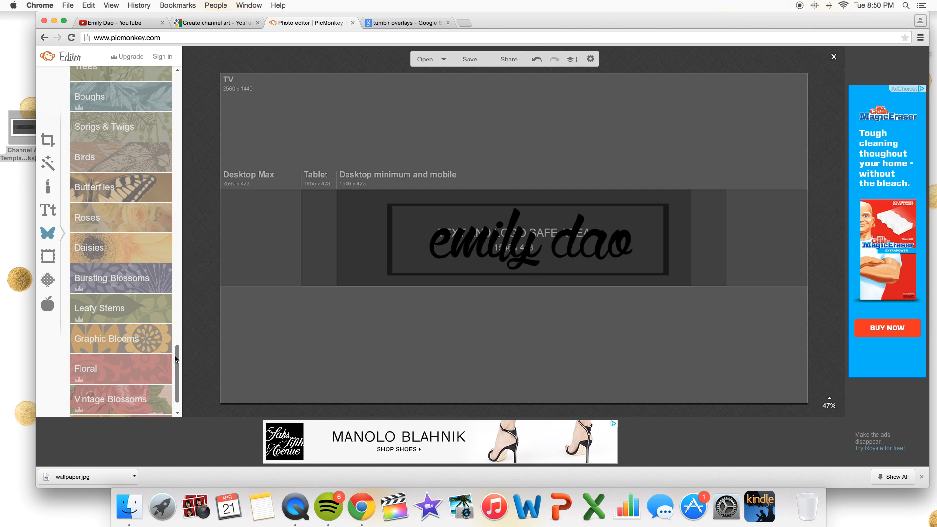
pyautogui.click(141, 253)
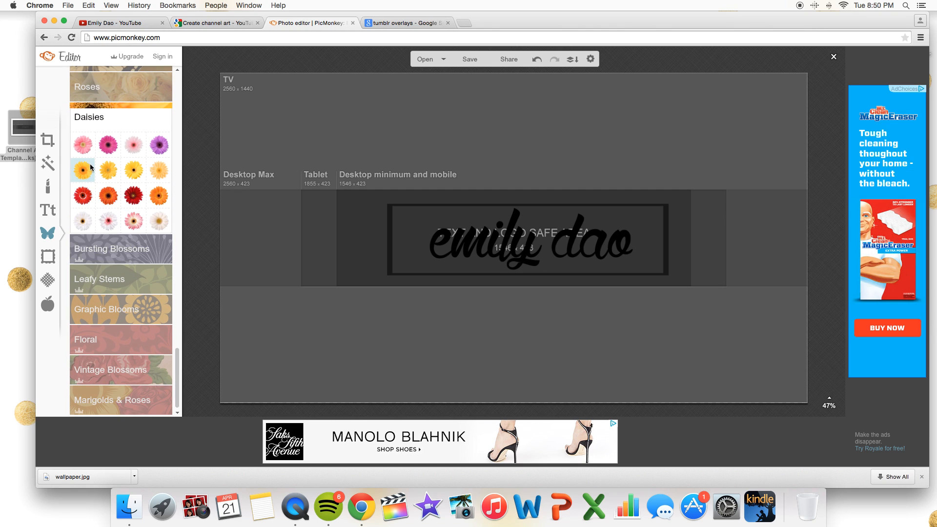
pyautogui.click(83, 155)
pyautogui.moveTo(512, 228); pyautogui.dragTo(311, 279)
pyautogui.click(398, 305)
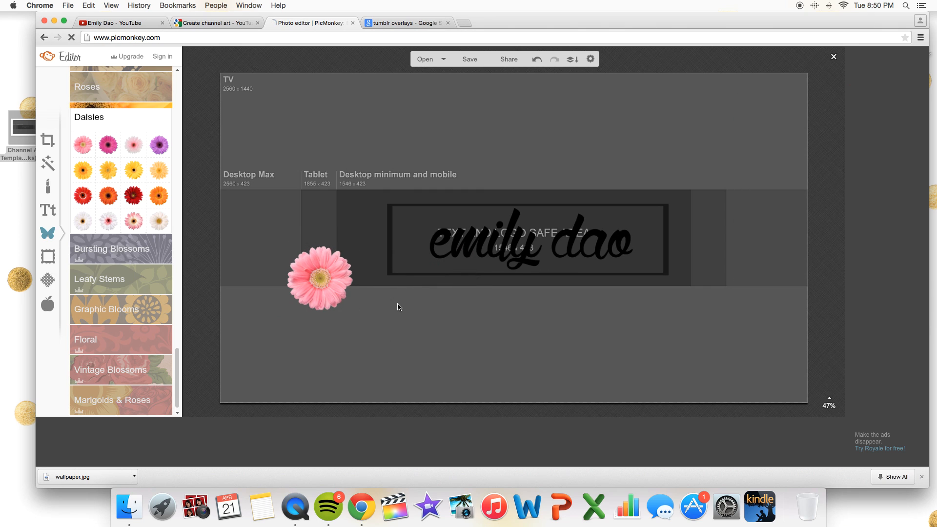
# - Add a white daisy overlay directly right of the pink daisy and set its fade to 14%
pyautogui.click(332, 292)
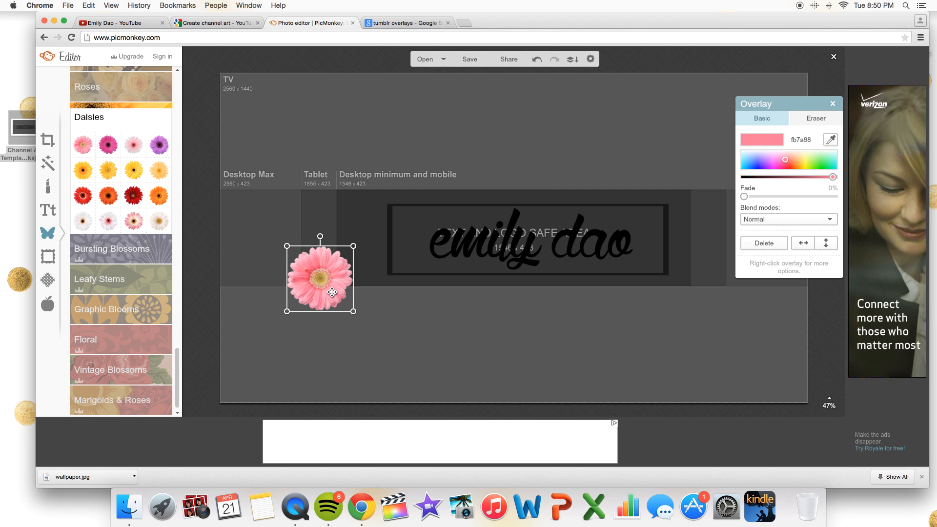
pyautogui.click(87, 226)
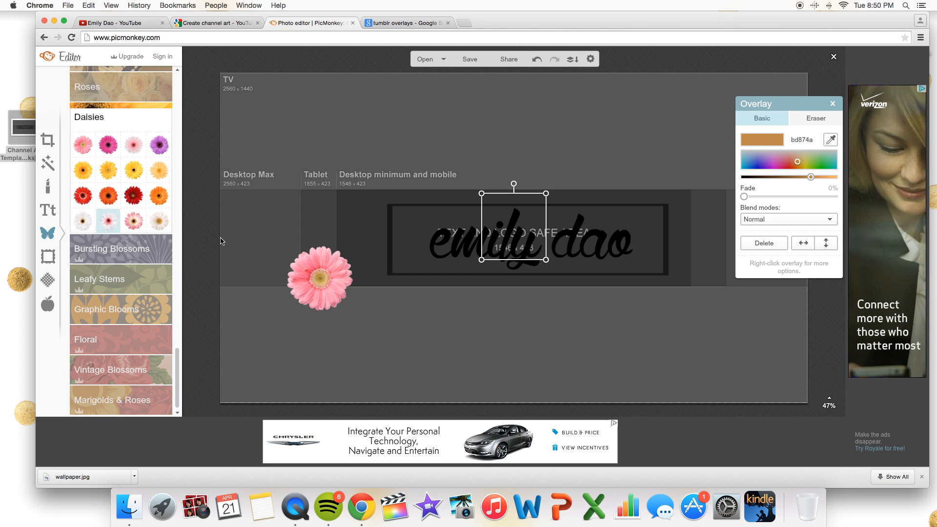
pyautogui.moveTo(508, 223); pyautogui.dragTo(365, 284)
pyautogui.moveTo(742, 198); pyautogui.dragTo(758, 198)
# - Erase the part of the pink daisy below the desktop band using eraser size 67 and hardness 25
pyautogui.click(300, 272)
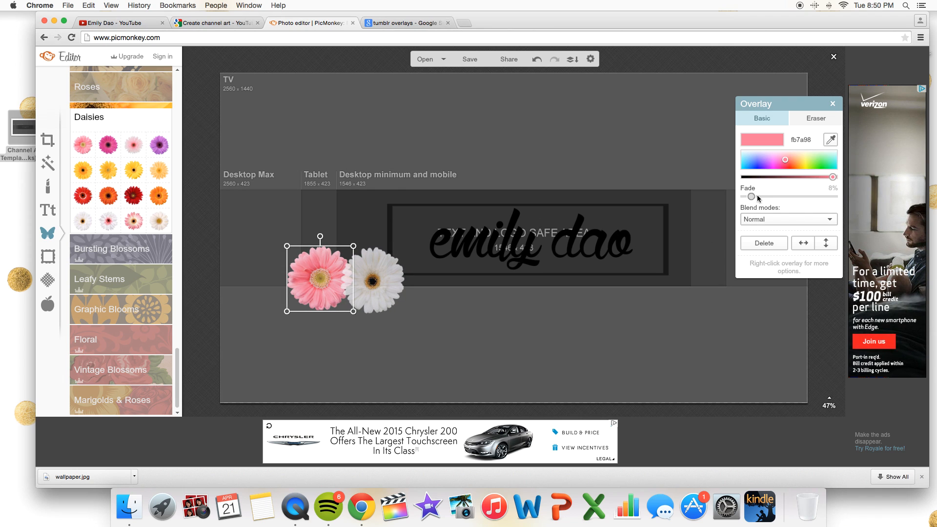
pyautogui.click(813, 121)
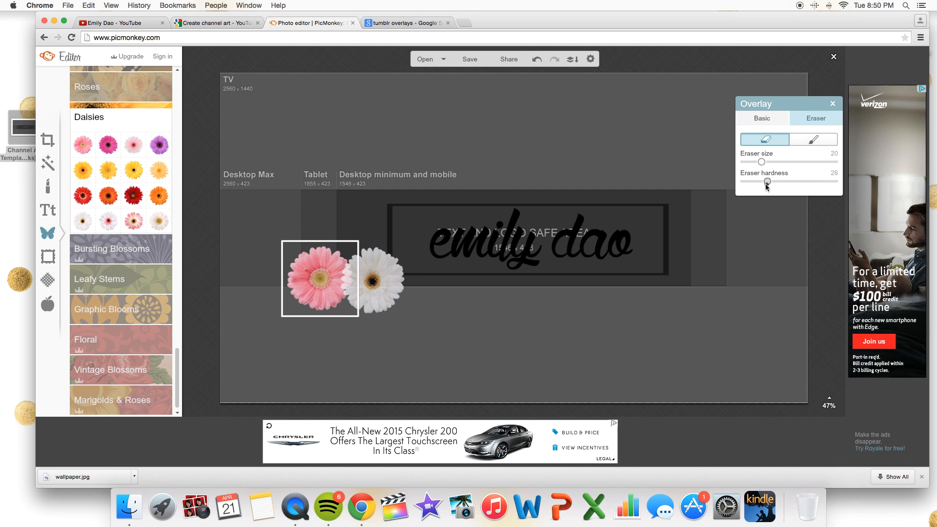
pyautogui.moveTo(772, 162); pyautogui.dragTo(804, 163)
pyautogui.moveTo(290, 301); pyautogui.dragTo(317, 303)
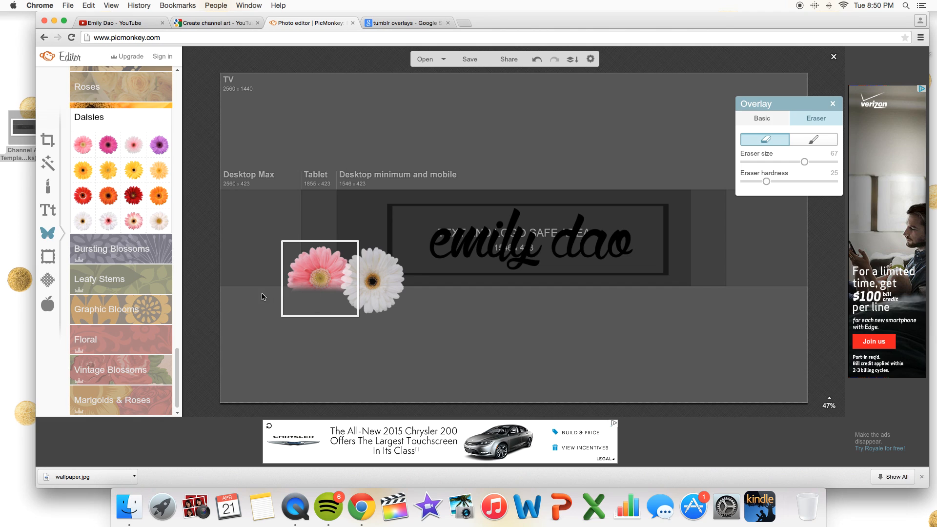
pyautogui.moveTo(284, 298); pyautogui.dragTo(288, 297)
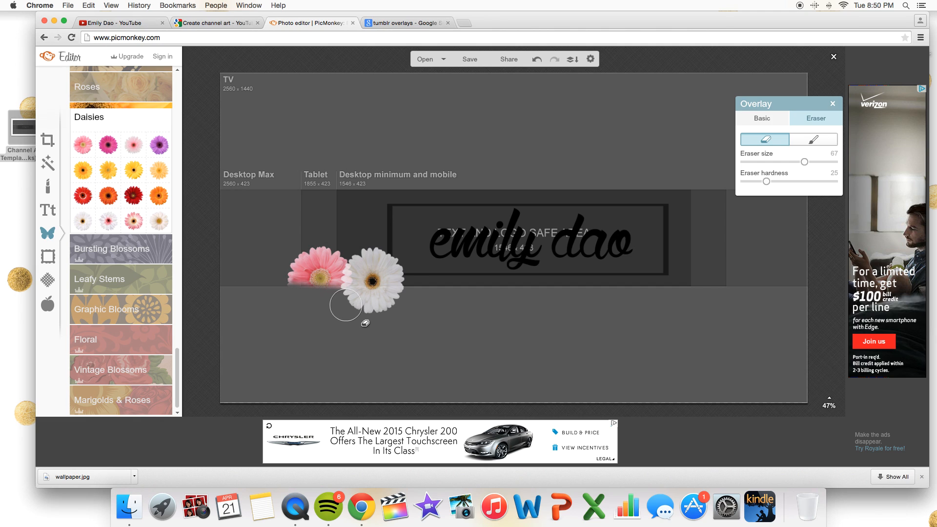
pyautogui.moveTo(346, 305); pyautogui.dragTo(350, 305)
pyautogui.click(371, 264)
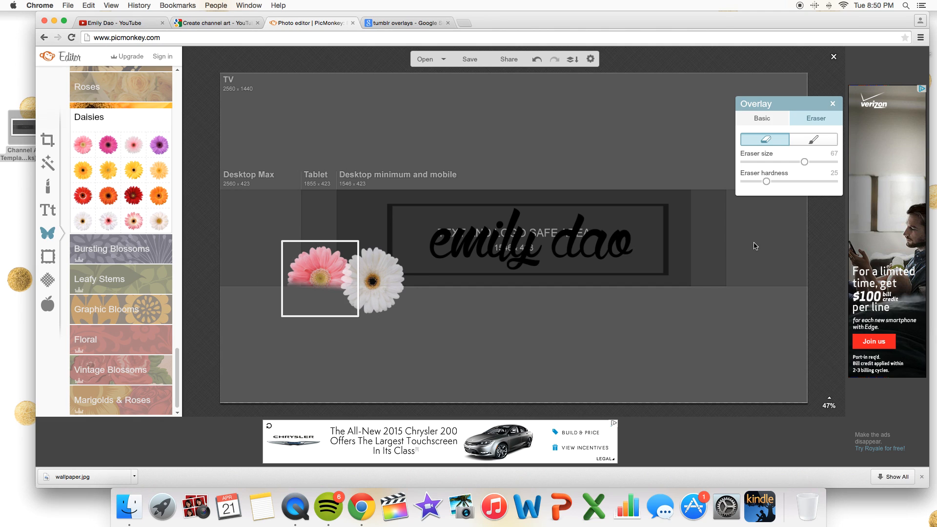
pyautogui.click(833, 104)
# - Erase the part of the white daisy below the desktop band and reduce its fade
pyautogui.click(369, 281)
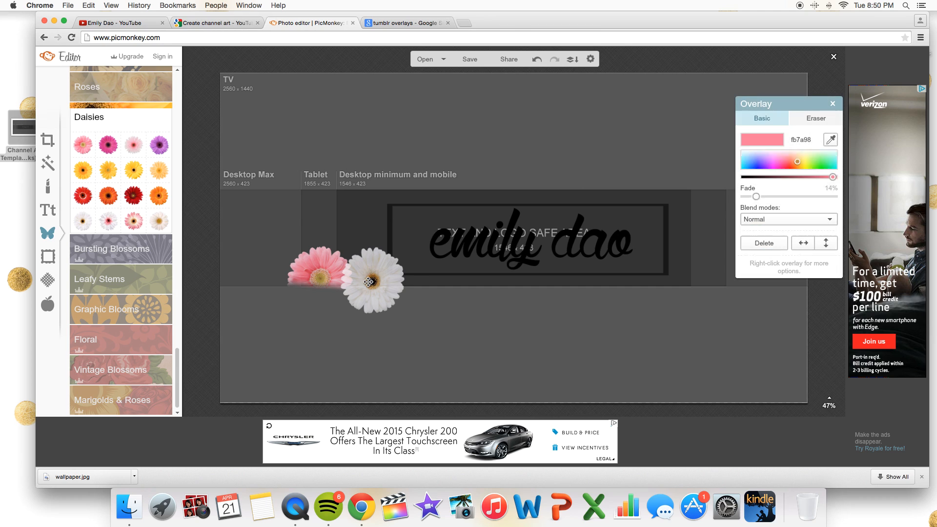
pyautogui.click(814, 119)
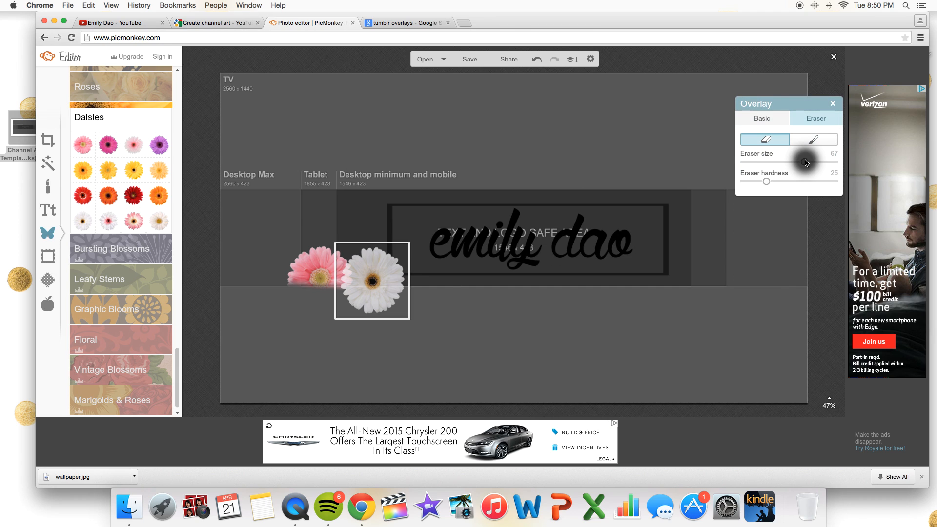
pyautogui.moveTo(341, 304); pyautogui.dragTo(380, 305)
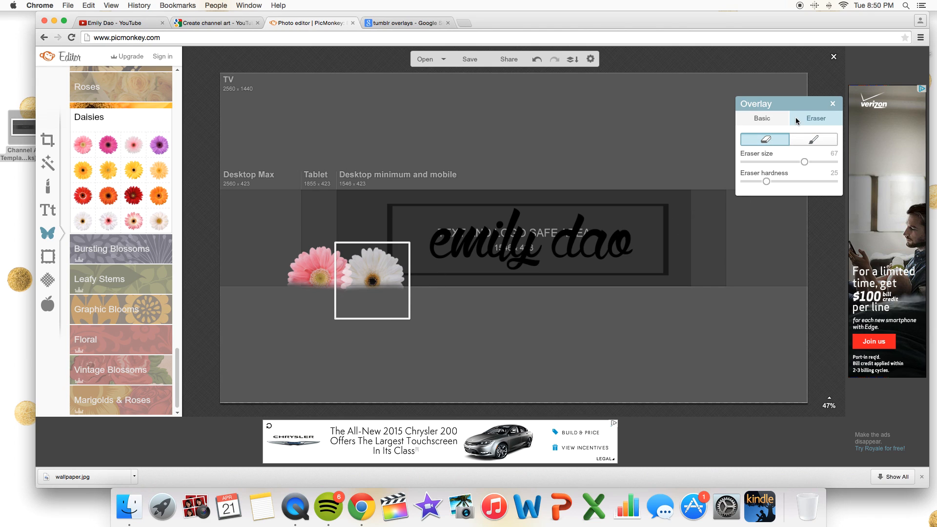
pyautogui.click(762, 118)
pyautogui.moveTo(763, 198); pyautogui.dragTo(751, 195)
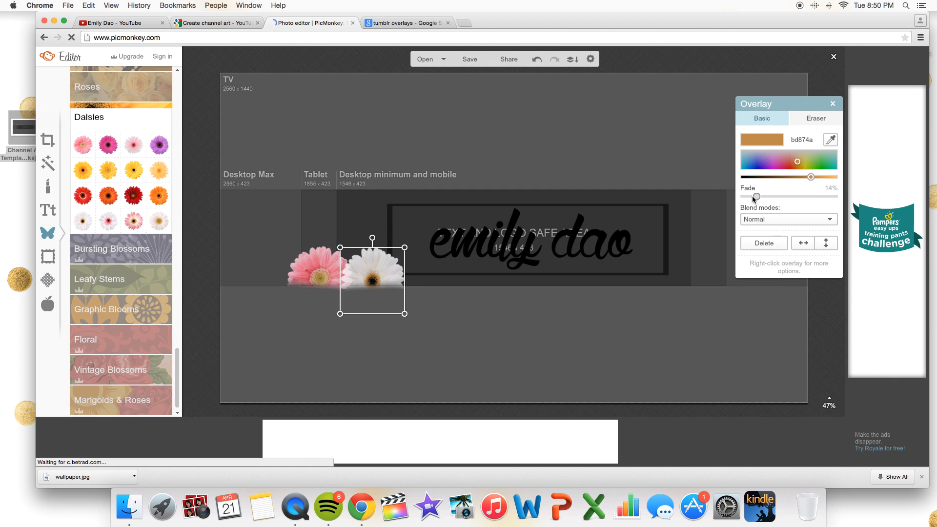
pyautogui.click(516, 310)
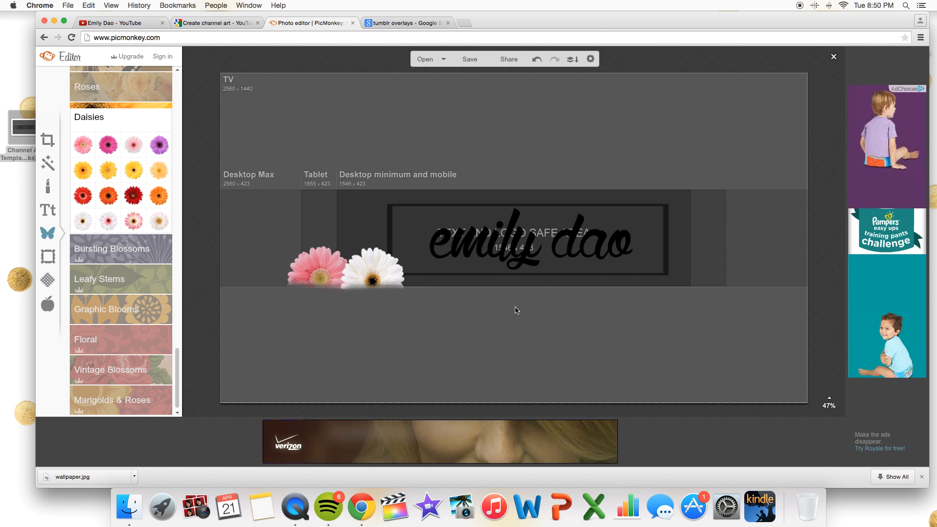
# - Add the dark pink daisy overlay beside the white daisy and erase its part below the desktop band
pyautogui.click(106, 146)
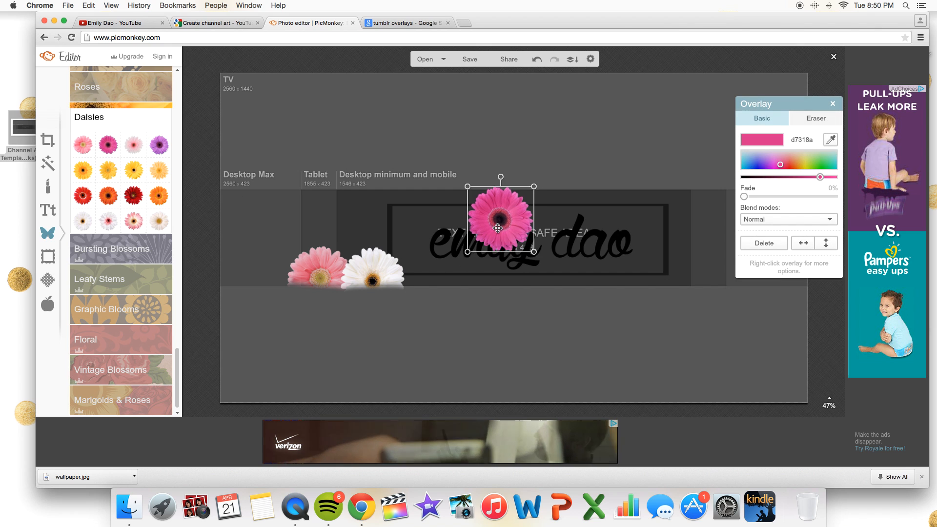
pyautogui.moveTo(497, 228); pyautogui.dragTo(422, 276)
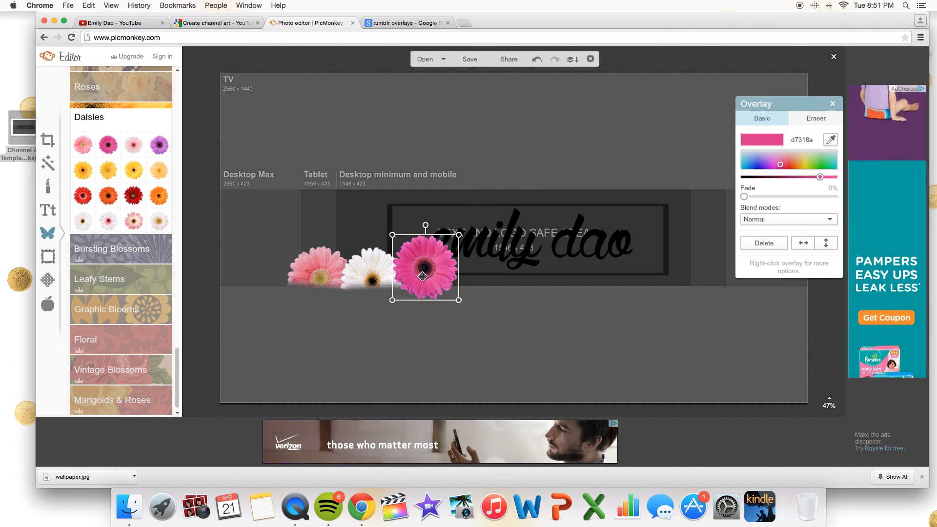
pyautogui.moveTo(744, 197); pyautogui.dragTo(746, 198)
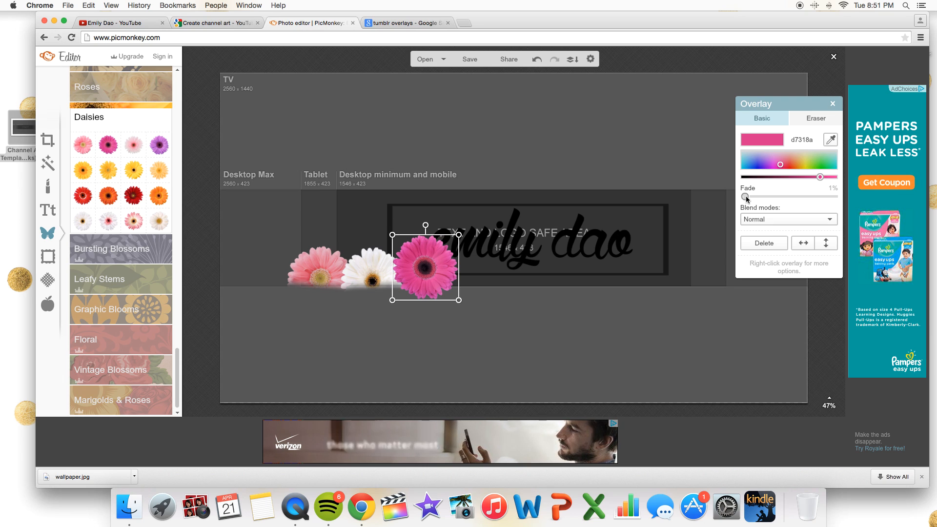
pyautogui.click(815, 116)
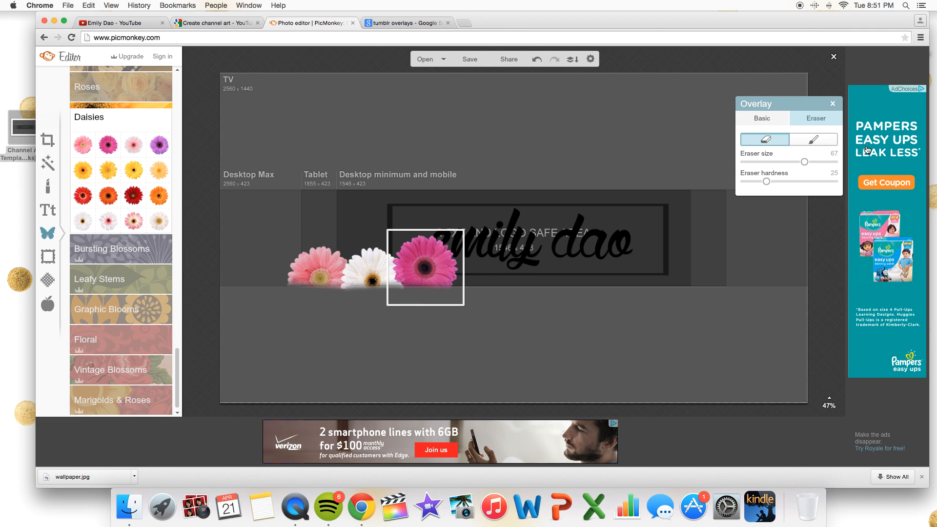
pyautogui.click(832, 104)
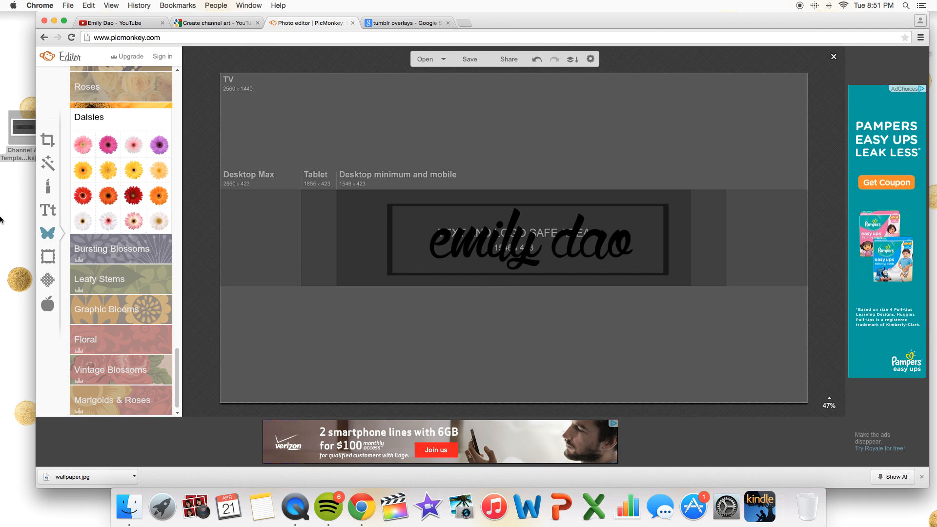
# - Paint the entire template background white with the Draw effect at brush size 600 and apply it
pyautogui.click(47, 164)
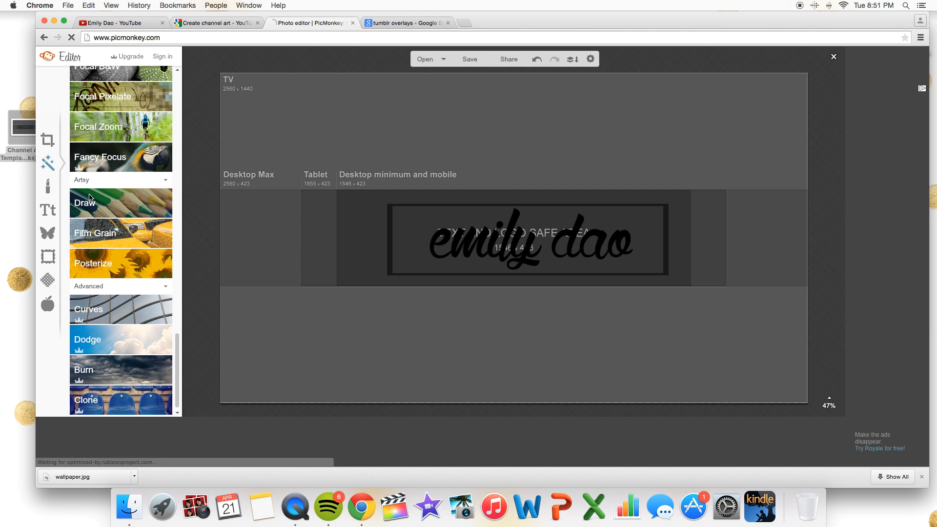
pyautogui.moveTo(176, 337); pyautogui.dragTo(171, 79)
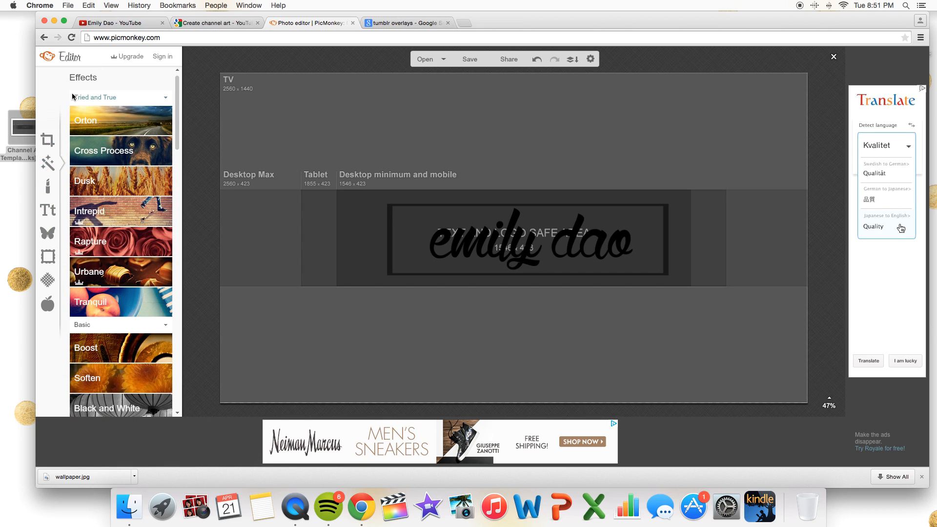
pyautogui.moveTo(178, 103); pyautogui.dragTo(185, 371)
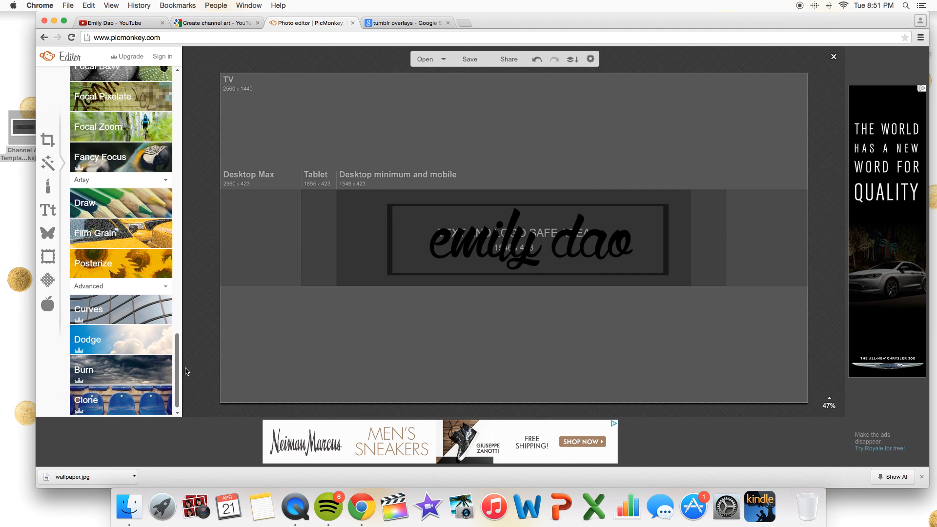
pyautogui.click(100, 204)
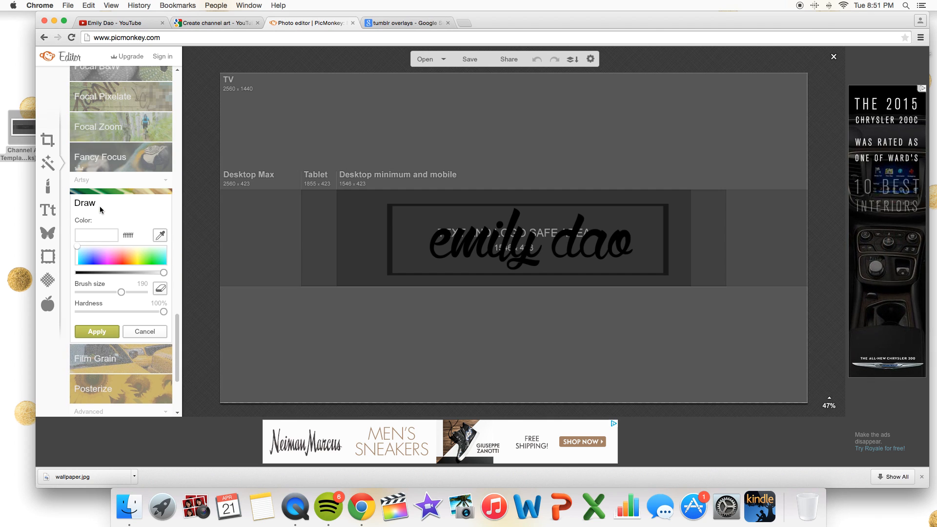
pyautogui.moveTo(121, 292); pyautogui.dragTo(123, 292)
pyautogui.moveTo(179, 299); pyautogui.dragTo(166, 292)
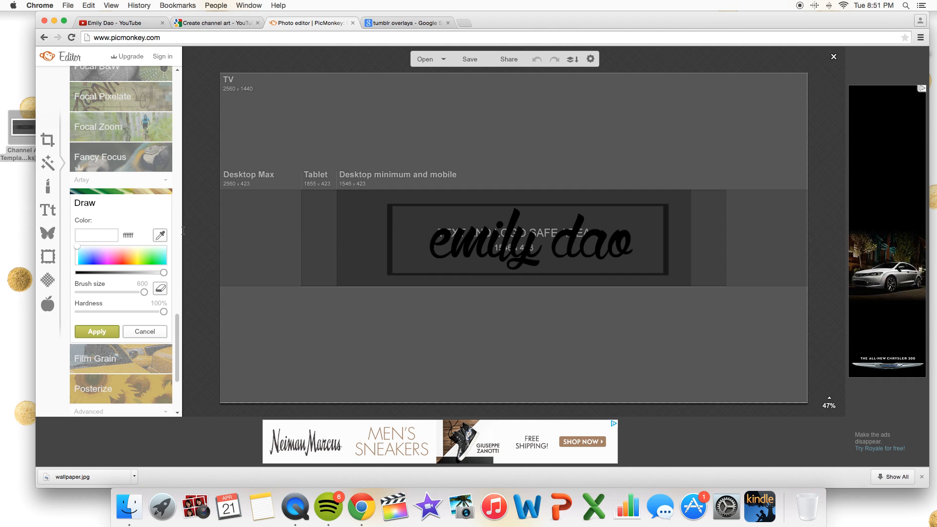
pyautogui.moveTo(276, 211)
pyautogui.mouseDown()
pyautogui.moveTo(291, 358)
pyautogui.moveTo(340, 410)
pyautogui.moveTo(344, 289)
pyautogui.moveTo(248, 369)
pyautogui.moveTo(428, 333)
pyautogui.moveTo(426, 186)
pyautogui.moveTo(363, 266)
pyautogui.moveTo(597, 299)
pyautogui.moveTo(477, 209)
pyautogui.moveTo(497, 306)
pyautogui.moveTo(633, 282)
pyautogui.moveTo(381, 346)
pyautogui.moveTo(586, 377)
pyautogui.moveTo(605, 364)
pyautogui.moveTo(831, 360)
pyautogui.moveTo(669, 340)
pyautogui.moveTo(696, 255)
pyautogui.moveTo(750, 230)
pyautogui.moveTo(705, 199)
pyautogui.moveTo(700, 170)
pyautogui.moveTo(788, 158)
pyautogui.moveTo(726, 126)
pyautogui.moveTo(793, 113)
pyautogui.moveTo(523, 120)
pyautogui.moveTo(205, 154)
pyautogui.moveTo(259, 68)
pyautogui.mouseUp()
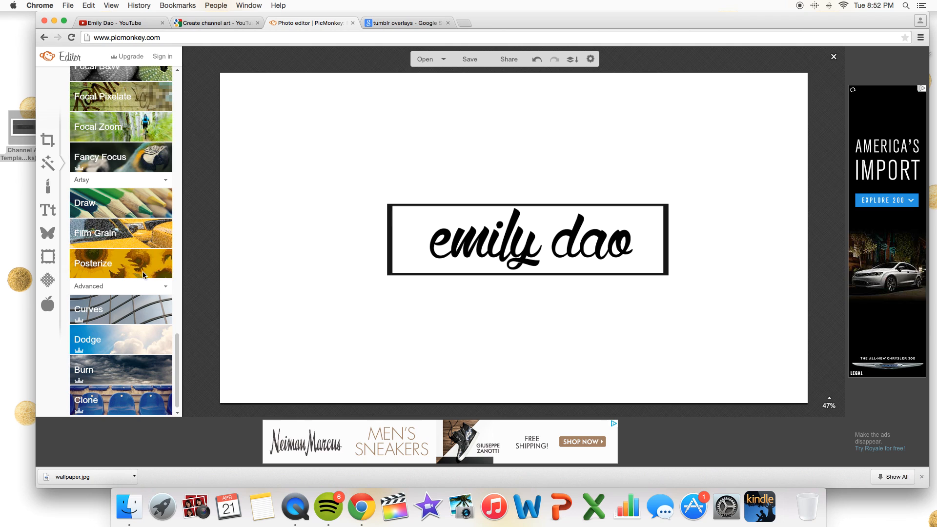
# - Load wallpaper.jpg from the Desktop as a custom texture and set its blend mode to Multiply
pyautogui.click(48, 280)
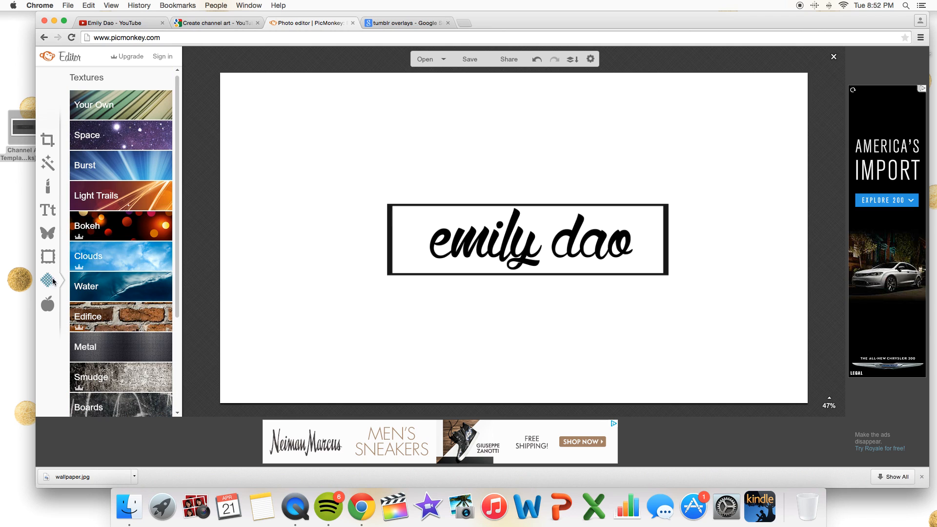
pyautogui.click(115, 106)
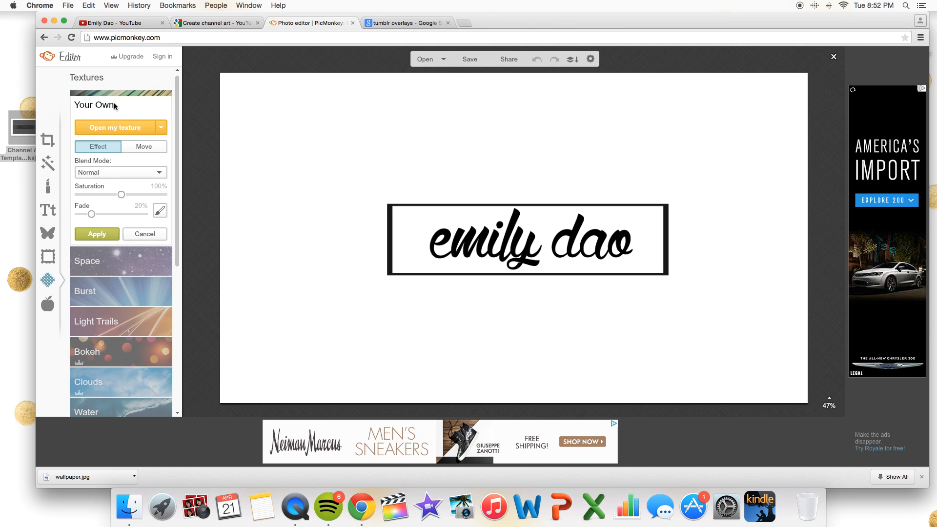
pyautogui.click(115, 128)
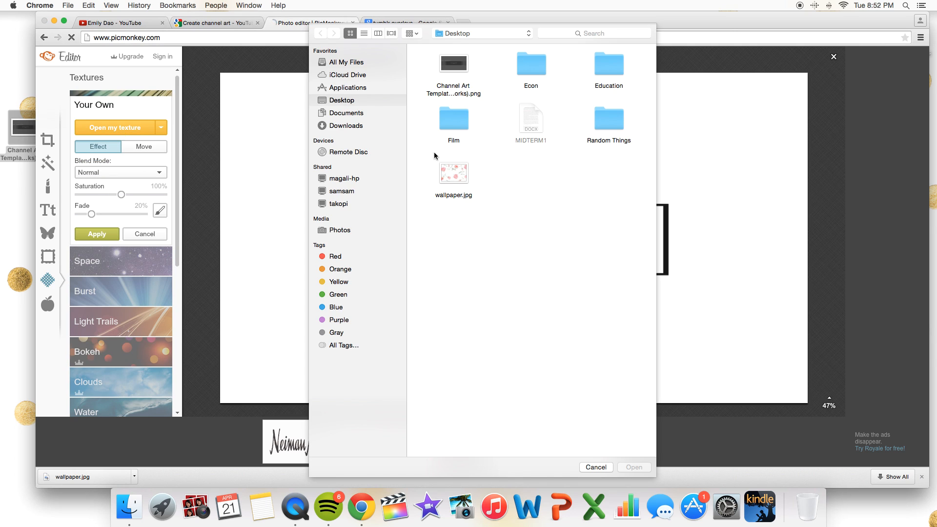
pyautogui.click(455, 171)
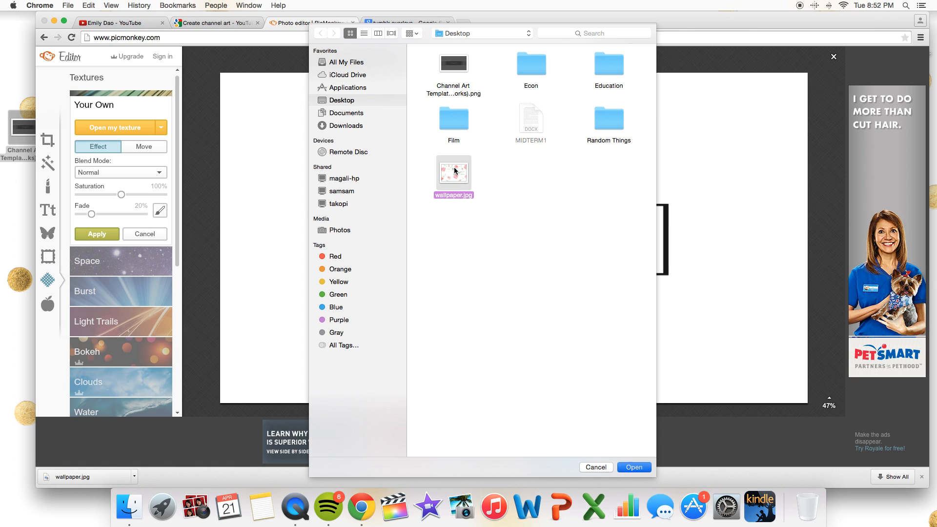
pyautogui.doubleClick(454, 171)
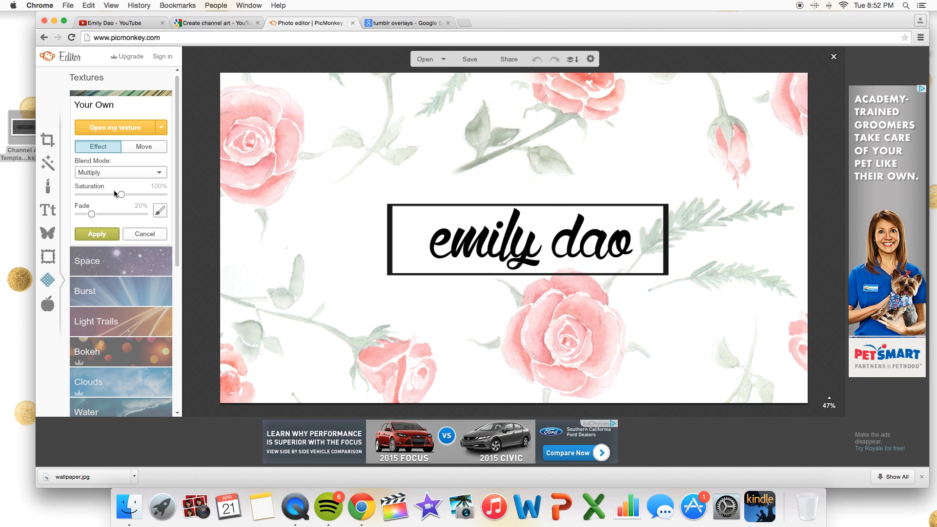
# - Set the floral texture's saturation to 118% and its fade to 16%
pyautogui.click(166, 195)
pyautogui.moveTo(164, 195); pyautogui.dragTo(134, 199)
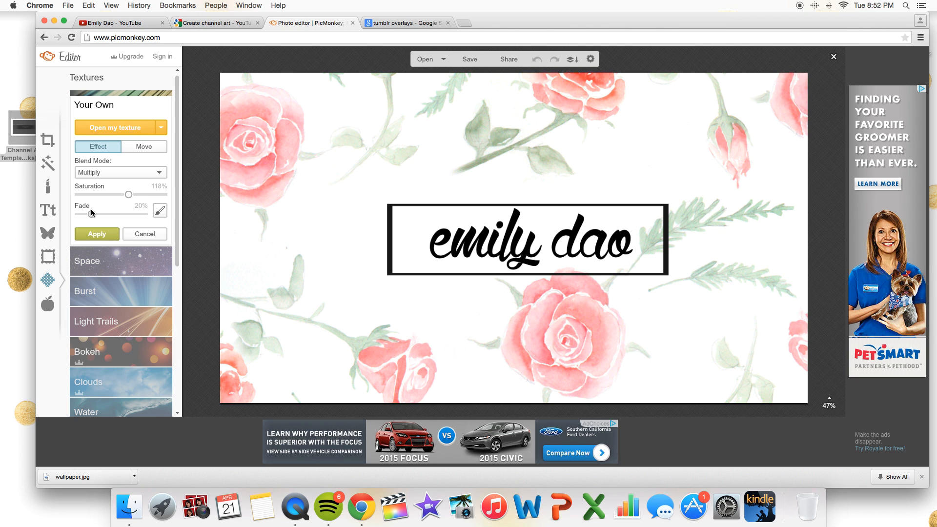
pyautogui.moveTo(93, 213); pyautogui.dragTo(111, 214)
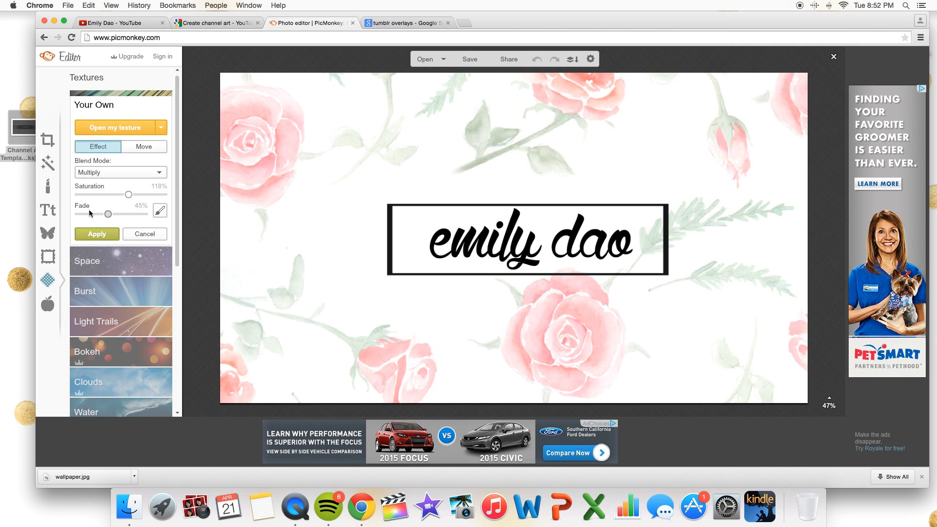
pyautogui.click(90, 214)
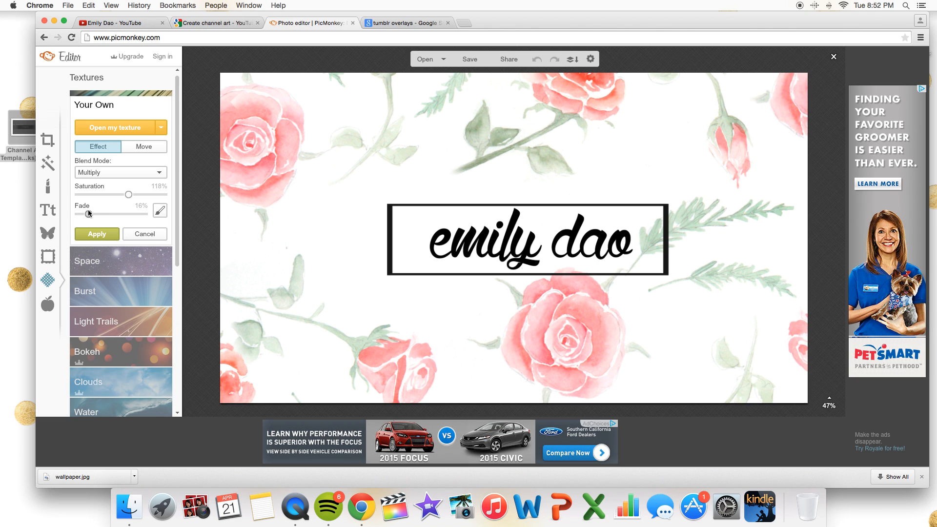
# - Enlarge the floral texture to 130% and reposition it so two roses sit behind the lower and right parts of the name frame
pyautogui.click(142, 147)
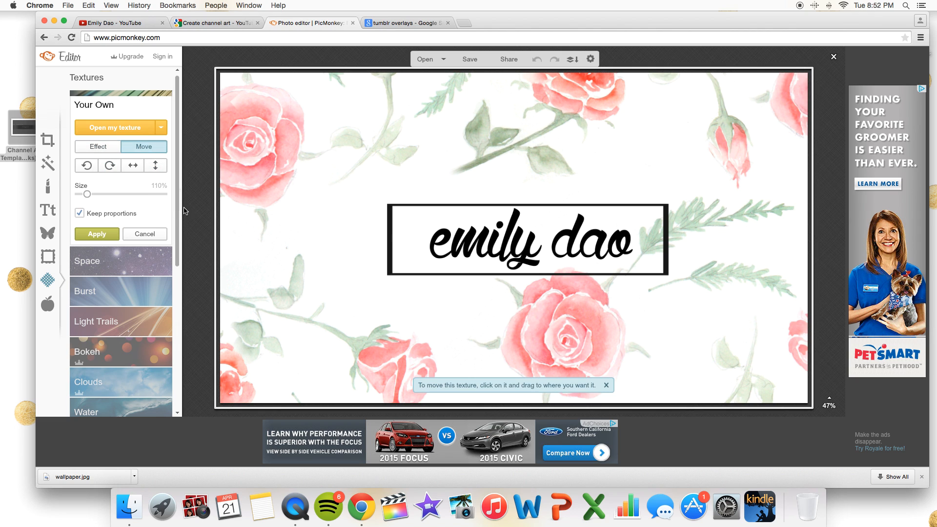
pyautogui.moveTo(96, 197)
pyautogui.mouseDown()
pyautogui.moveTo(117, 195)
pyautogui.moveTo(102, 197)
pyautogui.mouseUp()
pyautogui.moveTo(384, 249); pyautogui.dragTo(464, 154)
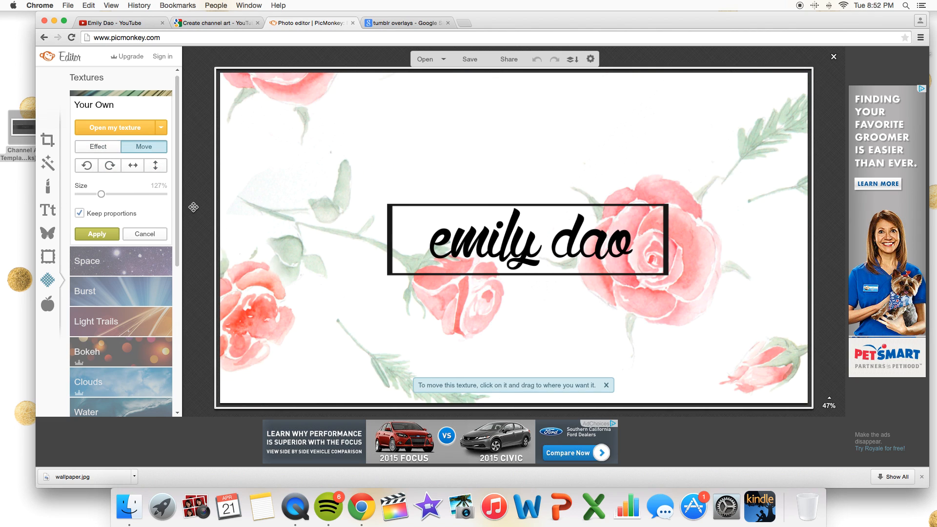
pyautogui.moveTo(101, 194); pyautogui.dragTo(104, 194)
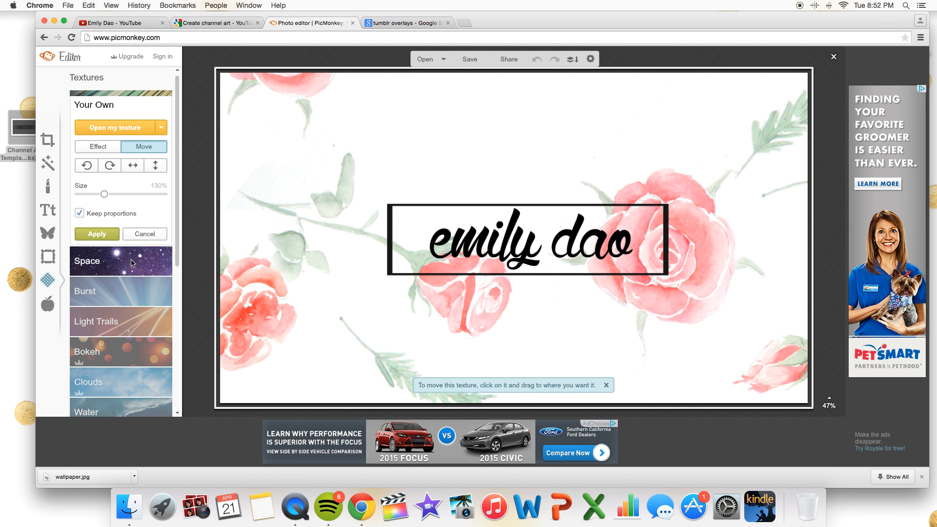
pyautogui.moveTo(320, 263)
pyautogui.mouseDown()
pyautogui.moveTo(288, 239)
pyautogui.moveTo(319, 252)
pyautogui.mouseUp()
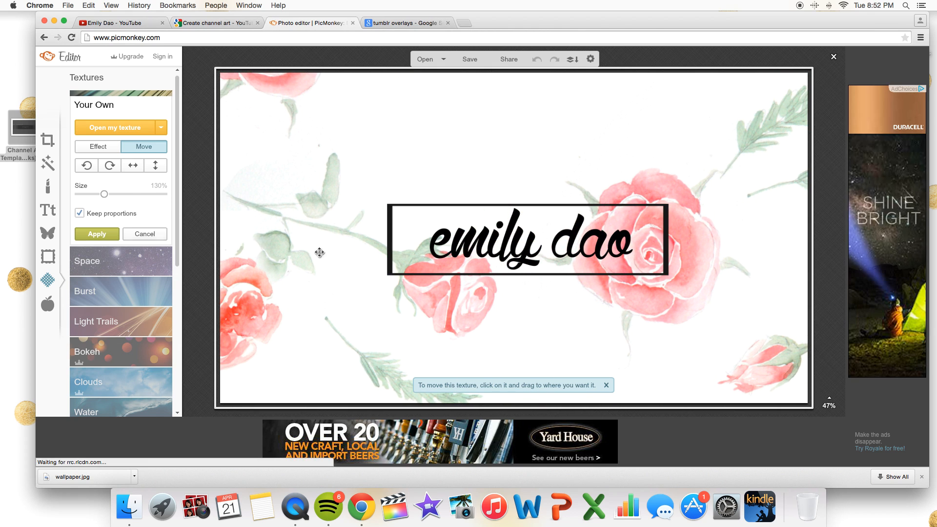
# - Try the texture with unlocked proportions and with horizontal and vertical flips, restoring the locked proportions and upright orientation
pyautogui.click(79, 213)
pyautogui.click(79, 213)
pyautogui.click(79, 214)
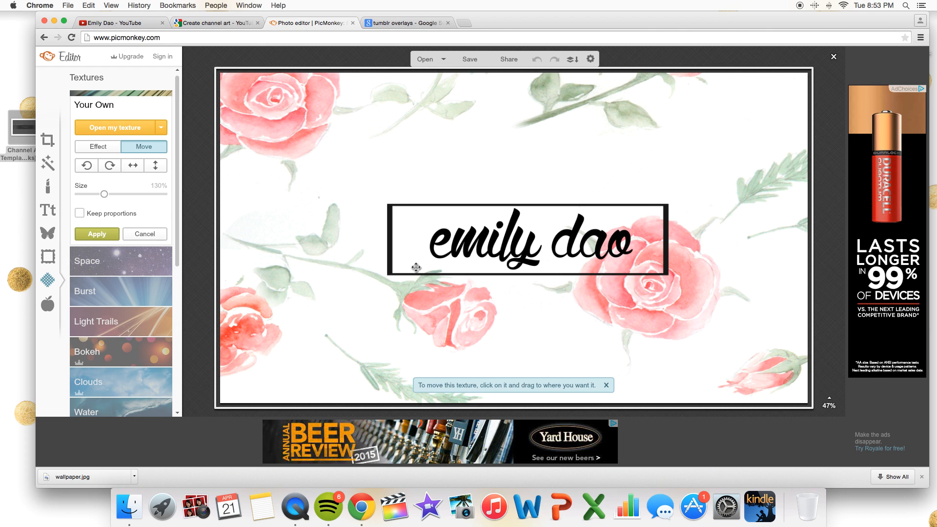
pyautogui.click(78, 213)
pyautogui.click(132, 166)
pyautogui.click(131, 166)
pyautogui.click(154, 166)
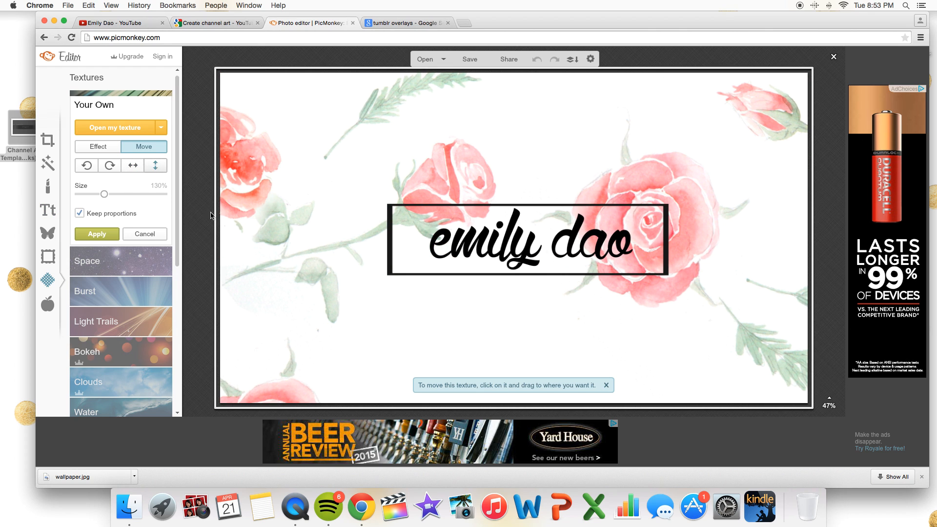
pyautogui.moveTo(357, 293); pyautogui.dragTo(345, 348)
pyautogui.click(136, 164)
pyautogui.click(139, 166)
pyautogui.click(154, 167)
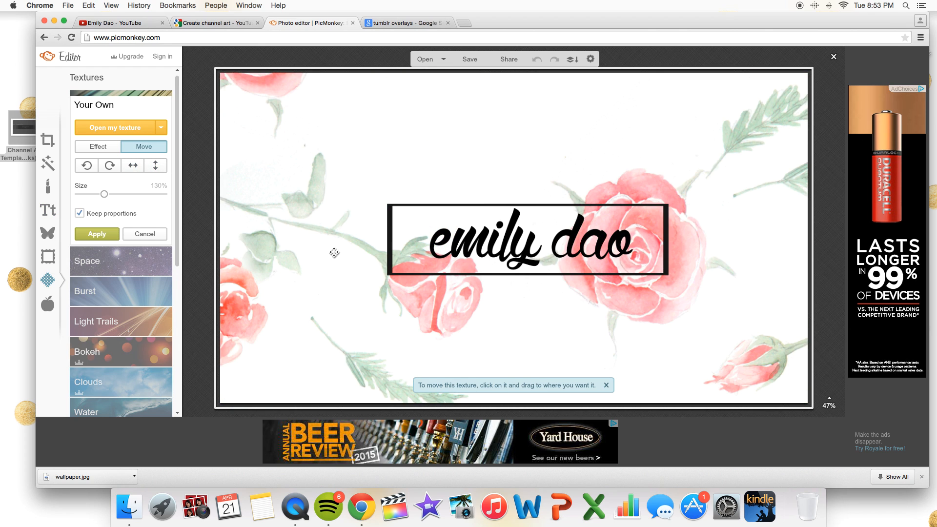
# - Set the floral texture's size to 140% and apply it
pyautogui.moveTo(104, 194); pyautogui.dragTo(115, 191)
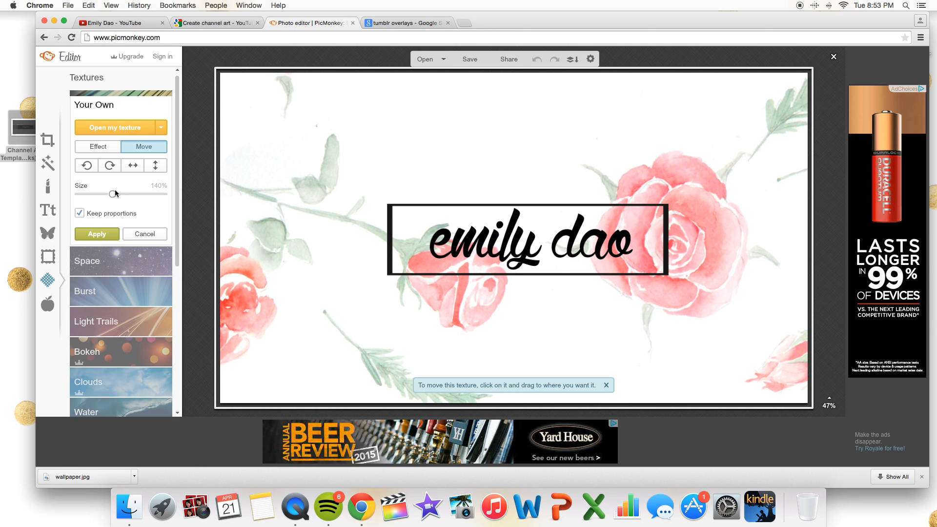
pyautogui.click(96, 233)
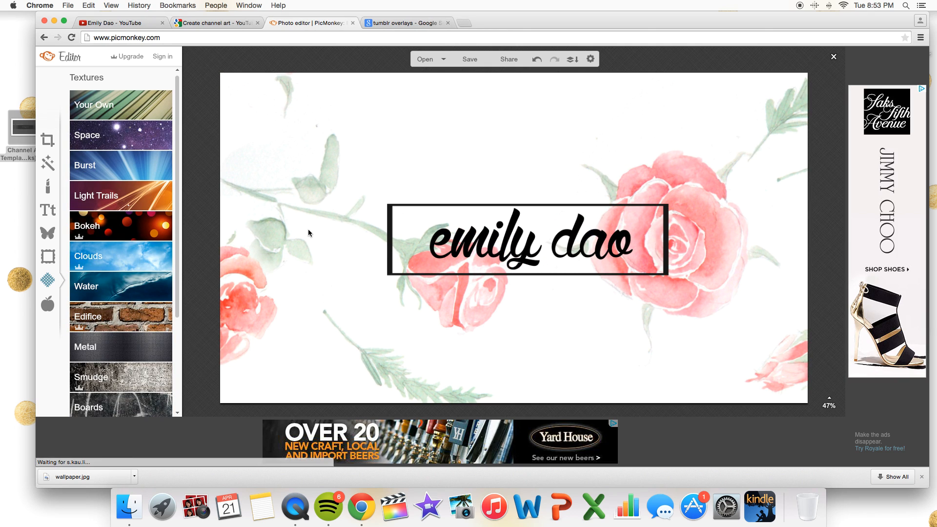
# - Prepare the design for saving as a .jpg file named version1
pyautogui.click(470, 60)
pyautogui.click(158, 129)
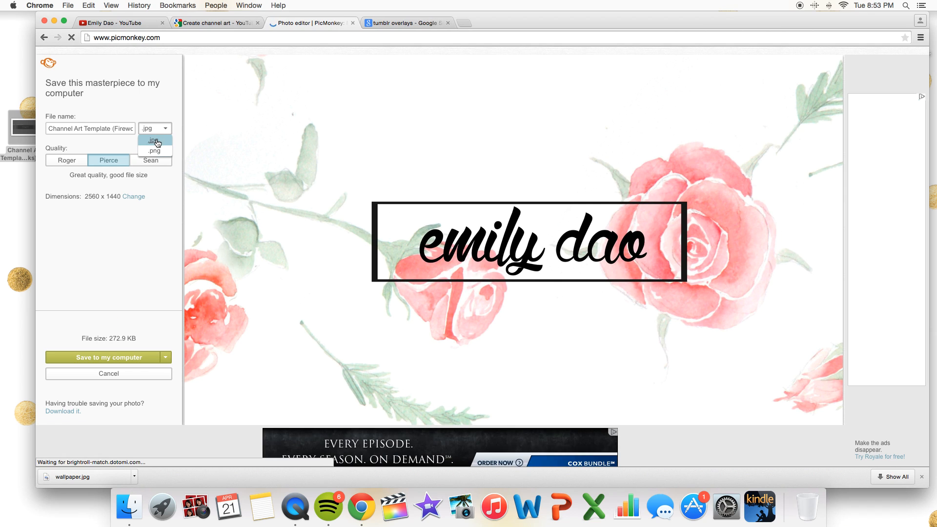
pyautogui.click(155, 141)
pyautogui.click(97, 130)
pyautogui.tripleClick(97, 131)
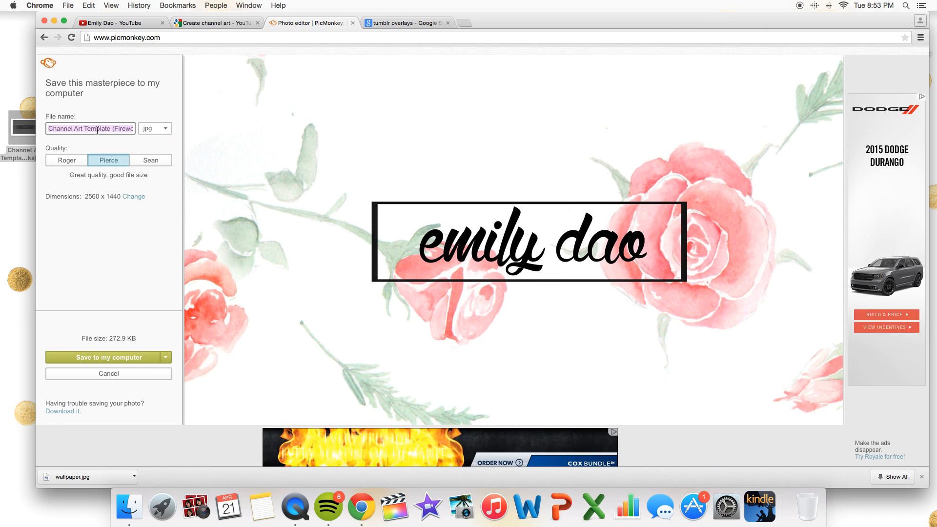
pyautogui.write('verio')
pyautogui.press('BackSpace')
pyautogui.press('BackSpace')
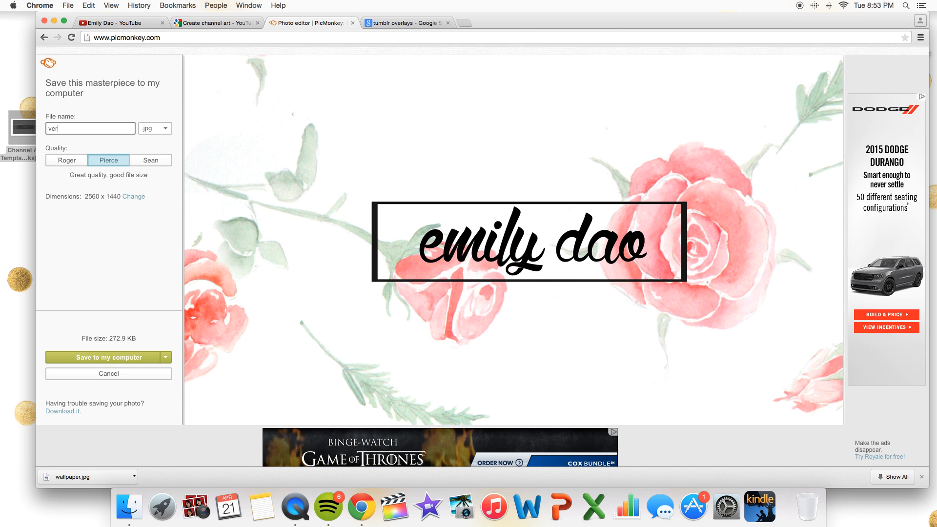
pyautogui.write('sion1')
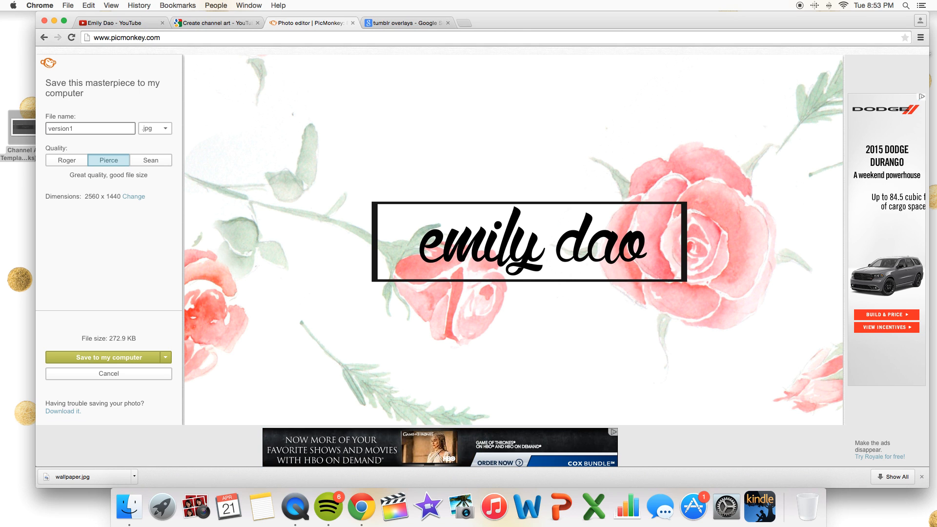
# - Save the version1 image to the Desktop at Pierce quality
pyautogui.click(109, 164)
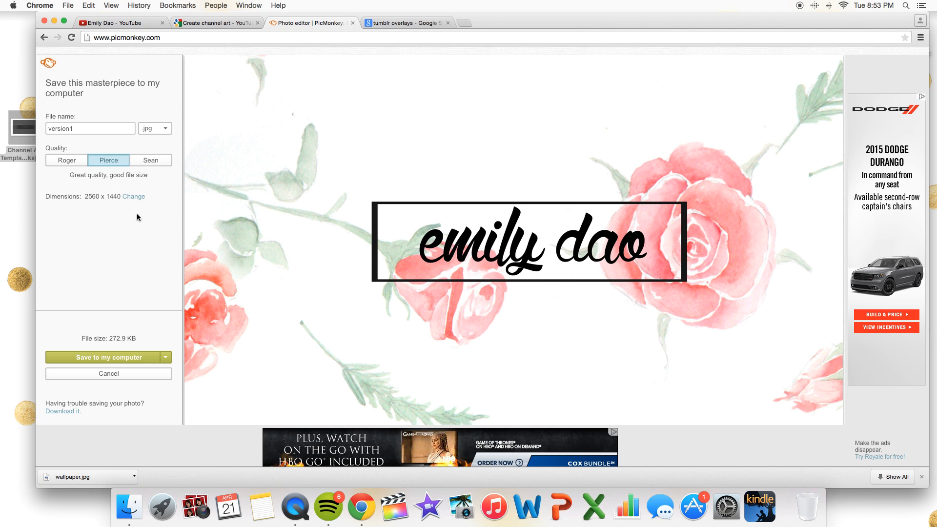
pyautogui.click(107, 359)
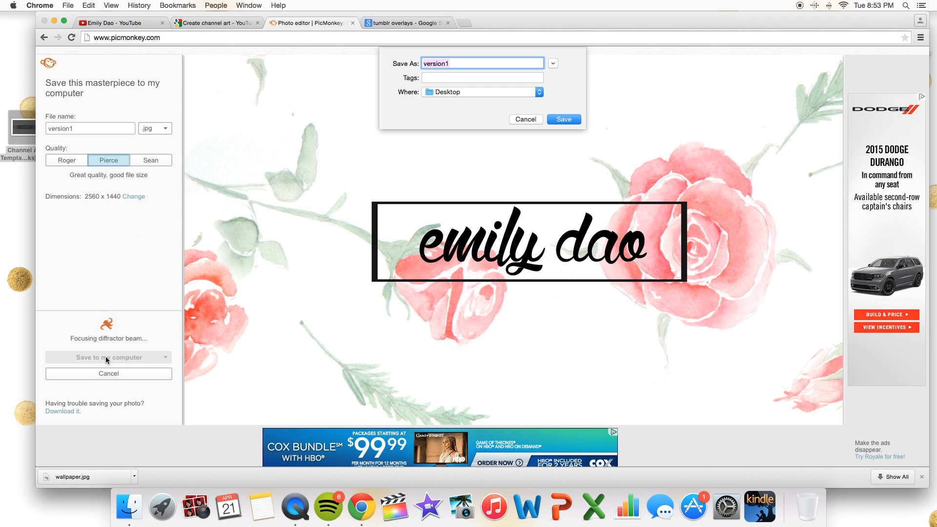
pyautogui.click(563, 120)
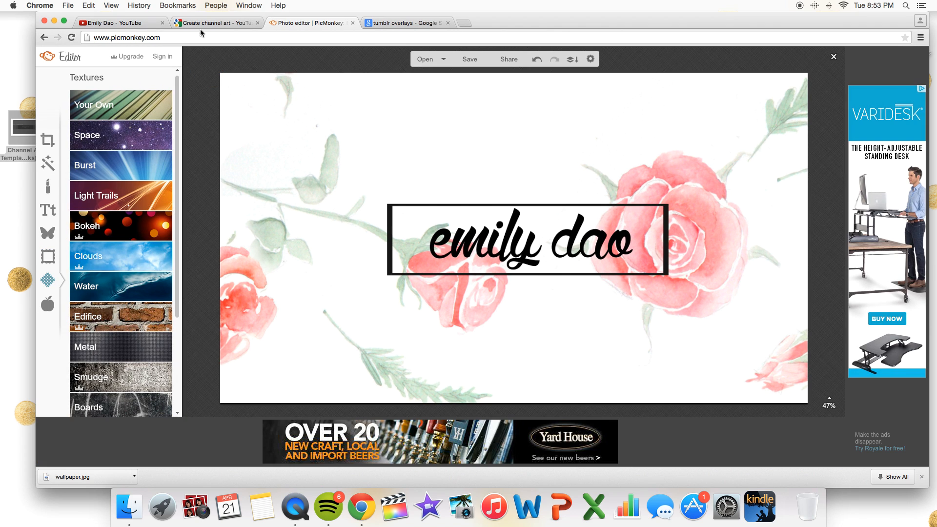
# - Switch to the YouTube channel page and upload version1.jpg from the Desktop as the new channel art
pyautogui.click(138, 25)
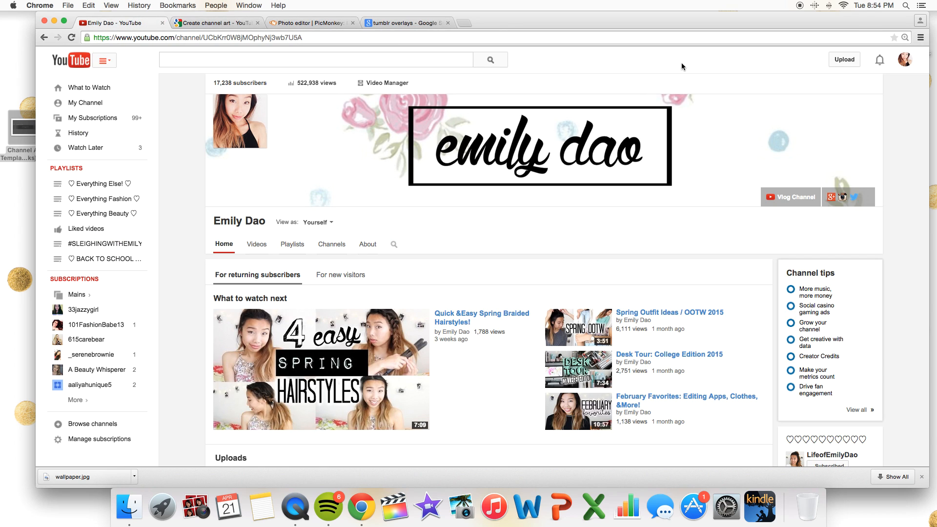
pyautogui.click(874, 103)
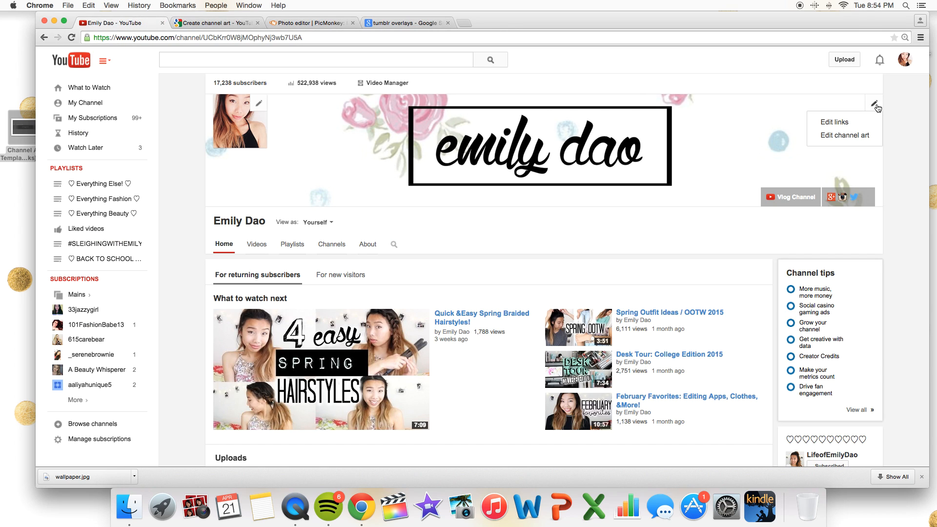
pyautogui.click(861, 140)
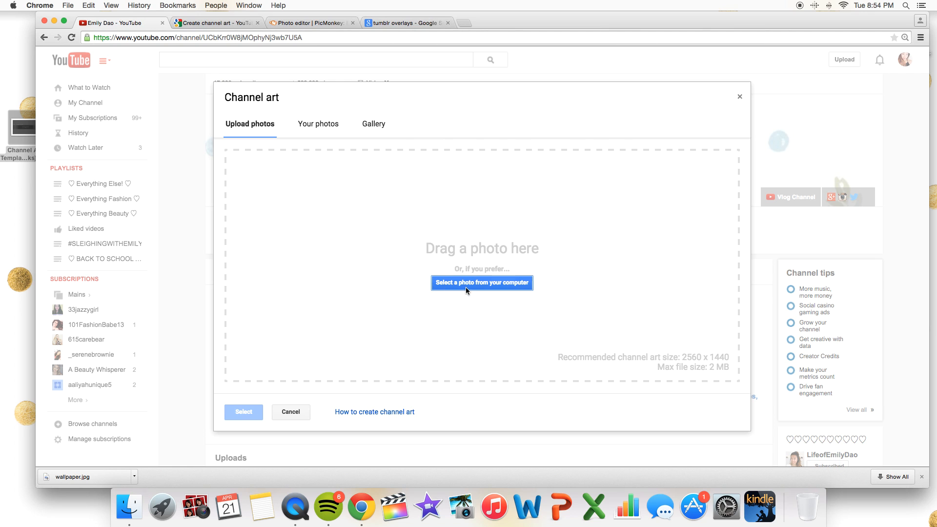
pyautogui.click(486, 285)
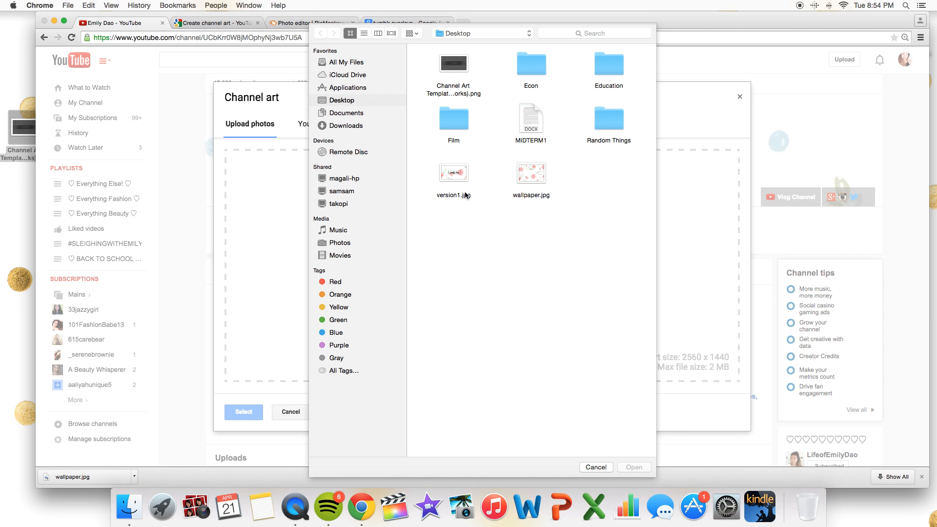
pyautogui.click(453, 175)
pyautogui.doubleClick(453, 176)
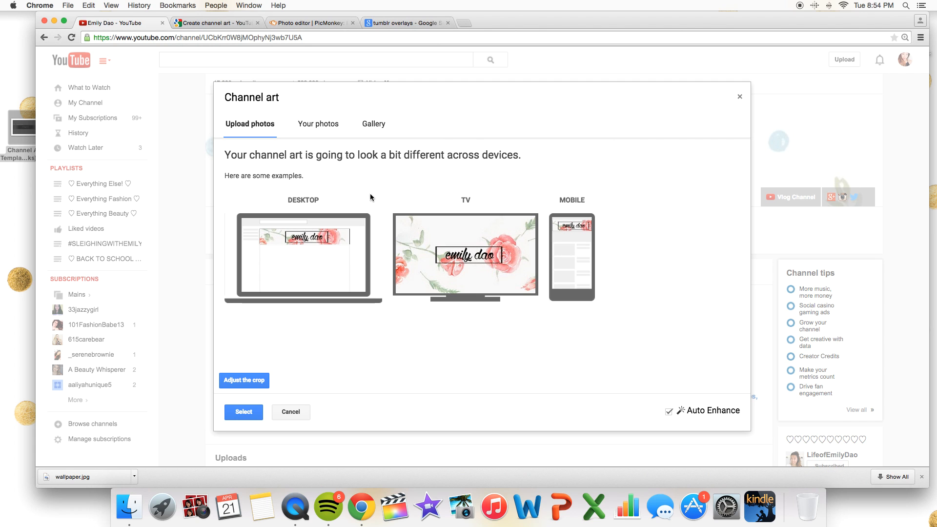
# - Compare the channel art preview with and without Auto Enhance and leave Auto Enhance off
pyautogui.click(670, 413)
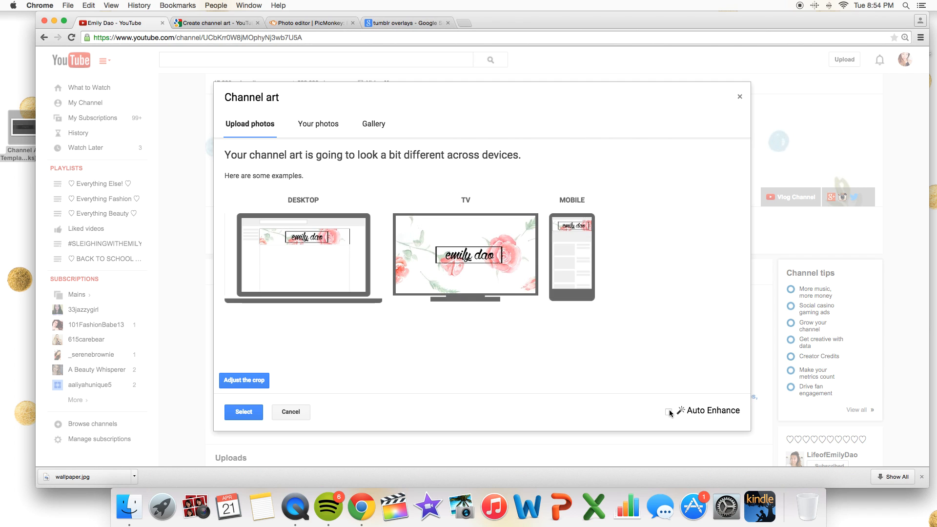
pyautogui.click(669, 413)
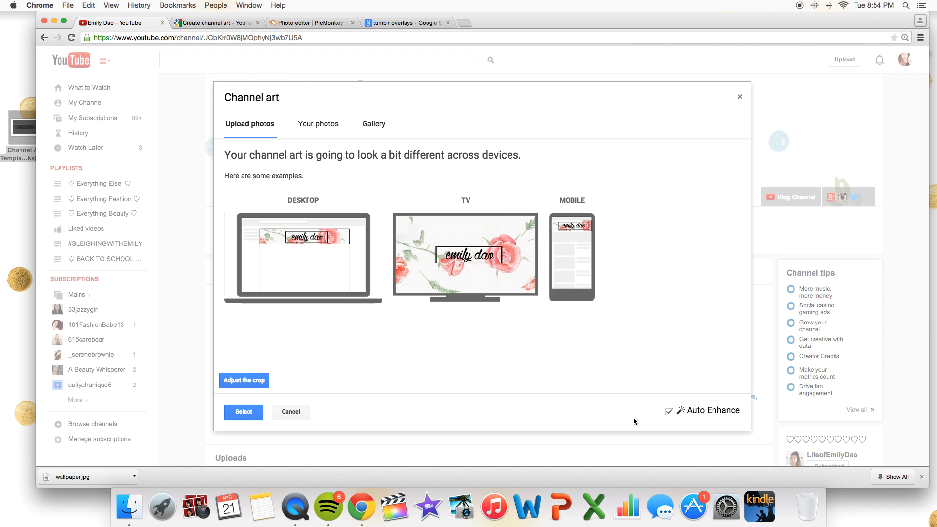
pyautogui.click(668, 412)
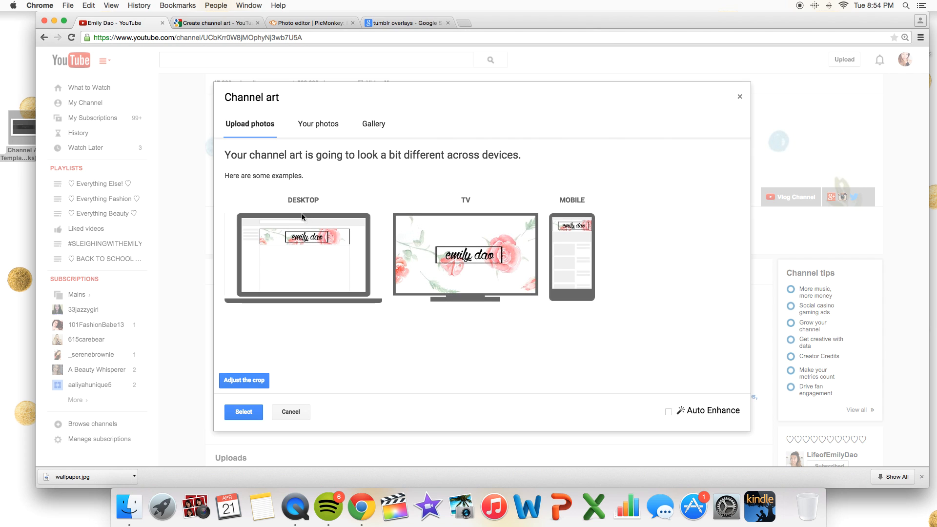
# - Keep the crop at the full image, check the devices preview and apply the channel art
pyautogui.click(244, 381)
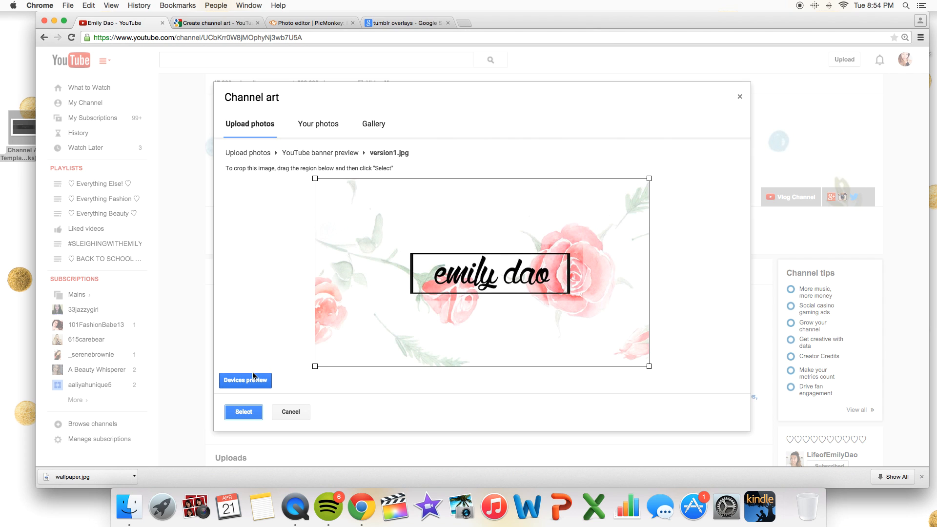
pyautogui.moveTo(315, 367); pyautogui.dragTo(291, 381)
pyautogui.click(244, 380)
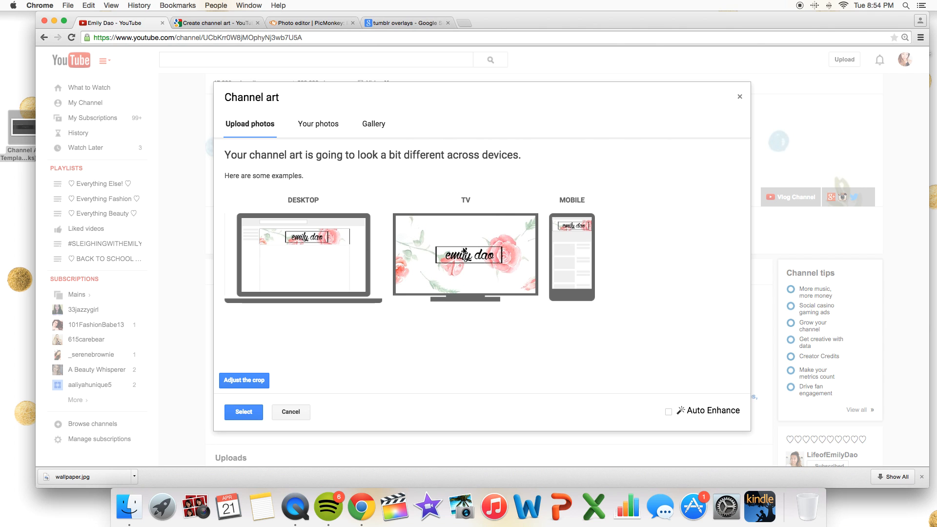
pyautogui.click(241, 412)
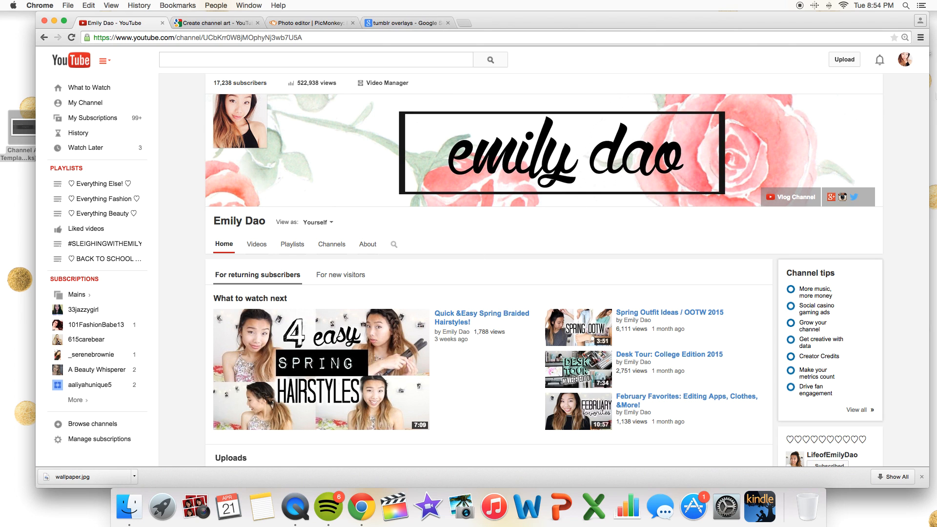
# - Reopen the channel art, tighten the crop slightly on all sides around the framed name and apply it
pyautogui.click(876, 106)
pyautogui.click(844, 138)
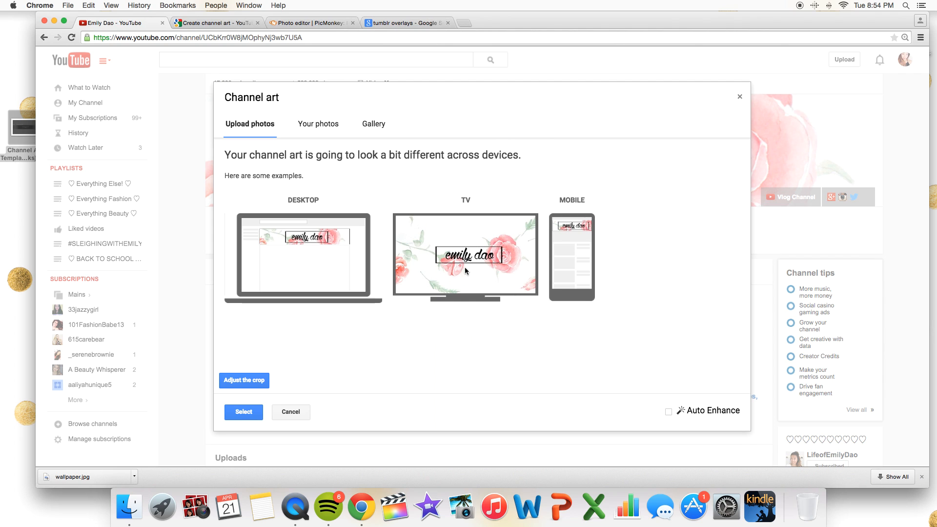
pyautogui.click(227, 380)
pyautogui.moveTo(314, 367); pyautogui.dragTo(332, 365)
pyautogui.moveTo(421, 314); pyautogui.dragTo(422, 319)
pyautogui.click(239, 381)
pyautogui.click(243, 413)
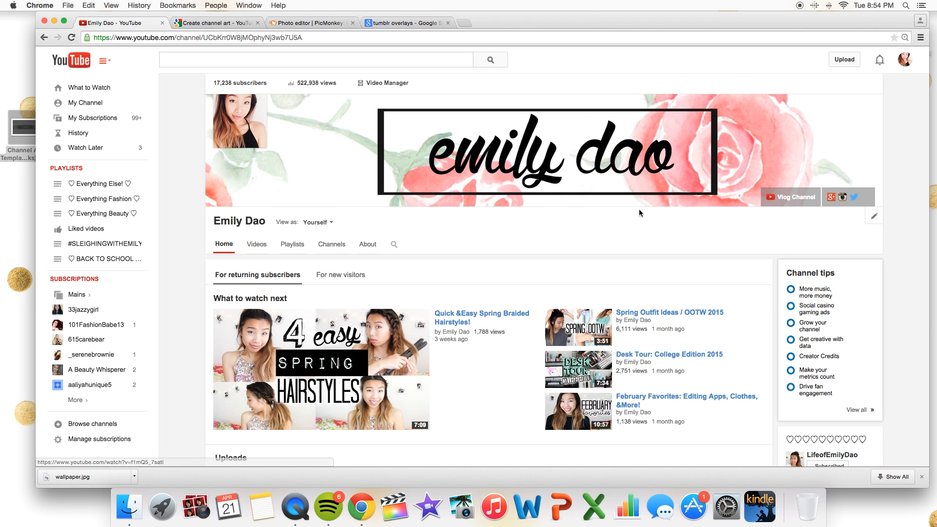
# - Check the channel art's crop region and devices preview once more and save the channel art
pyautogui.click(872, 104)
pyautogui.click(852, 136)
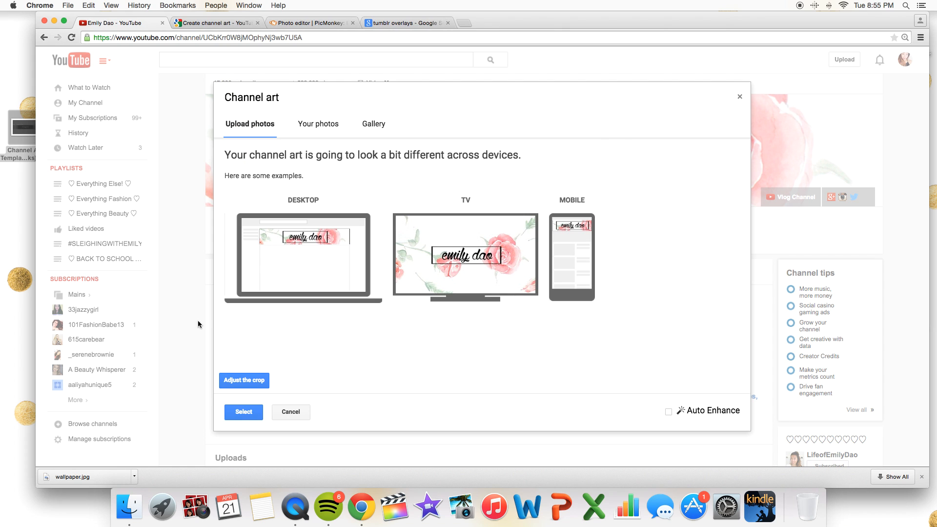
pyautogui.click(241, 381)
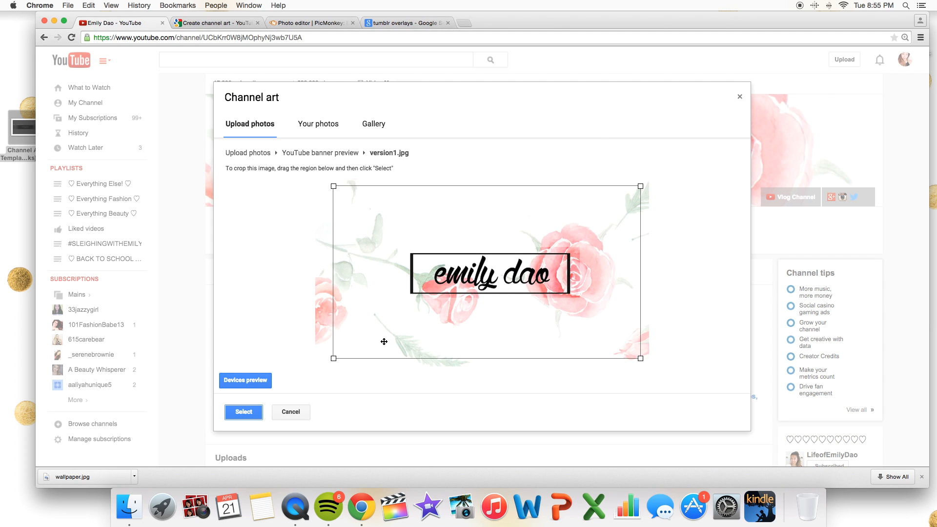
pyautogui.click(241, 380)
pyautogui.click(244, 412)
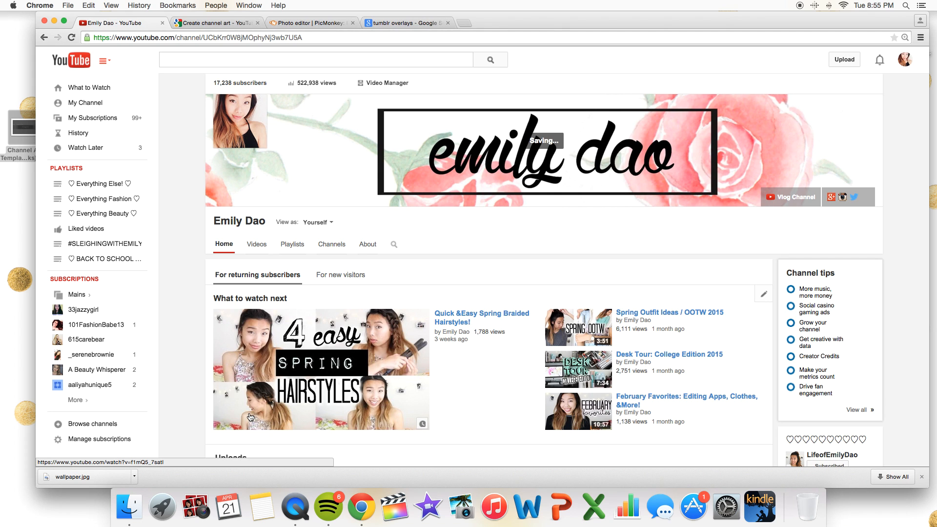